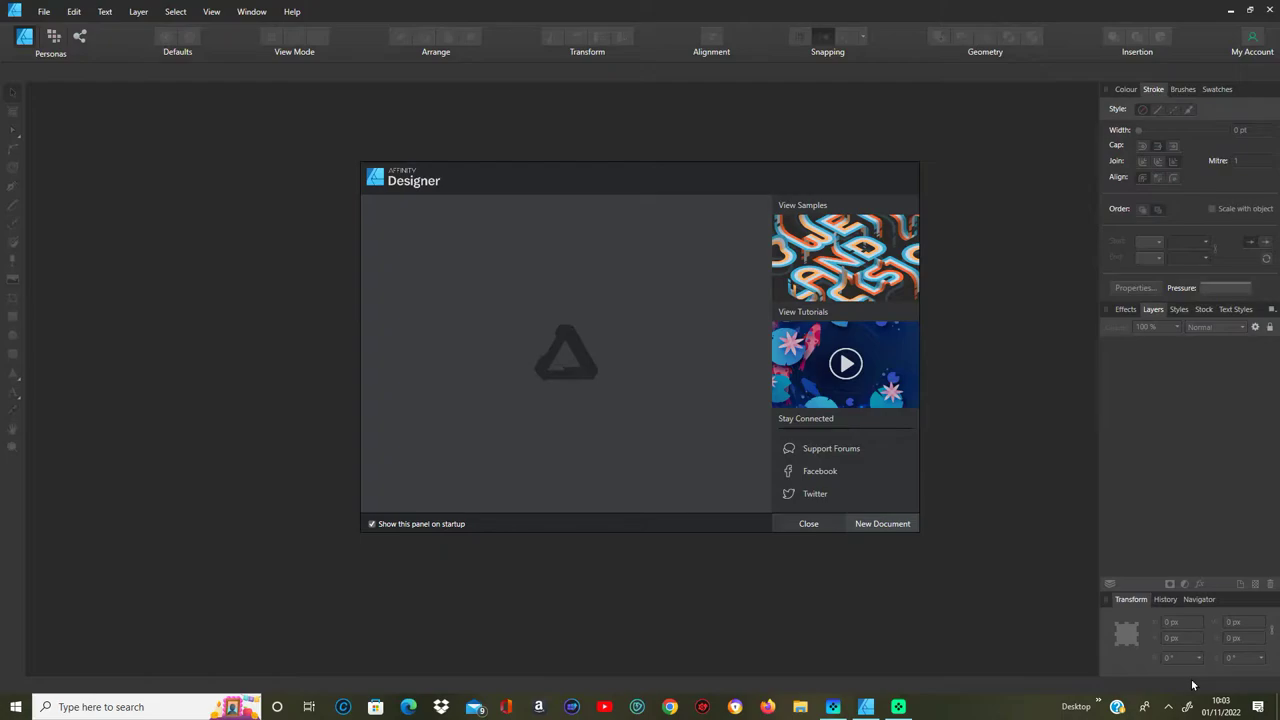
# Step: Create a blank 1920 × 1080 px document with Transparent background ticked in the Colour section
pyautogui.click(902, 523)
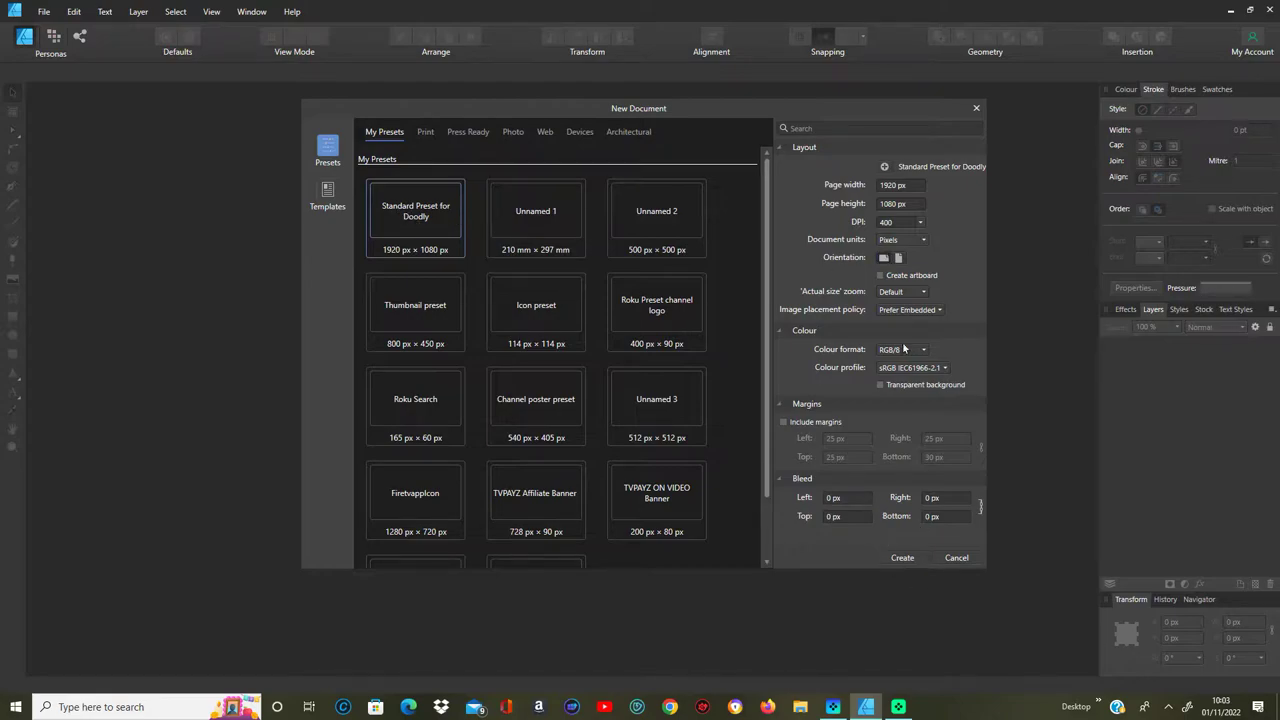
pyautogui.click(881, 385)
pyautogui.click(903, 558)
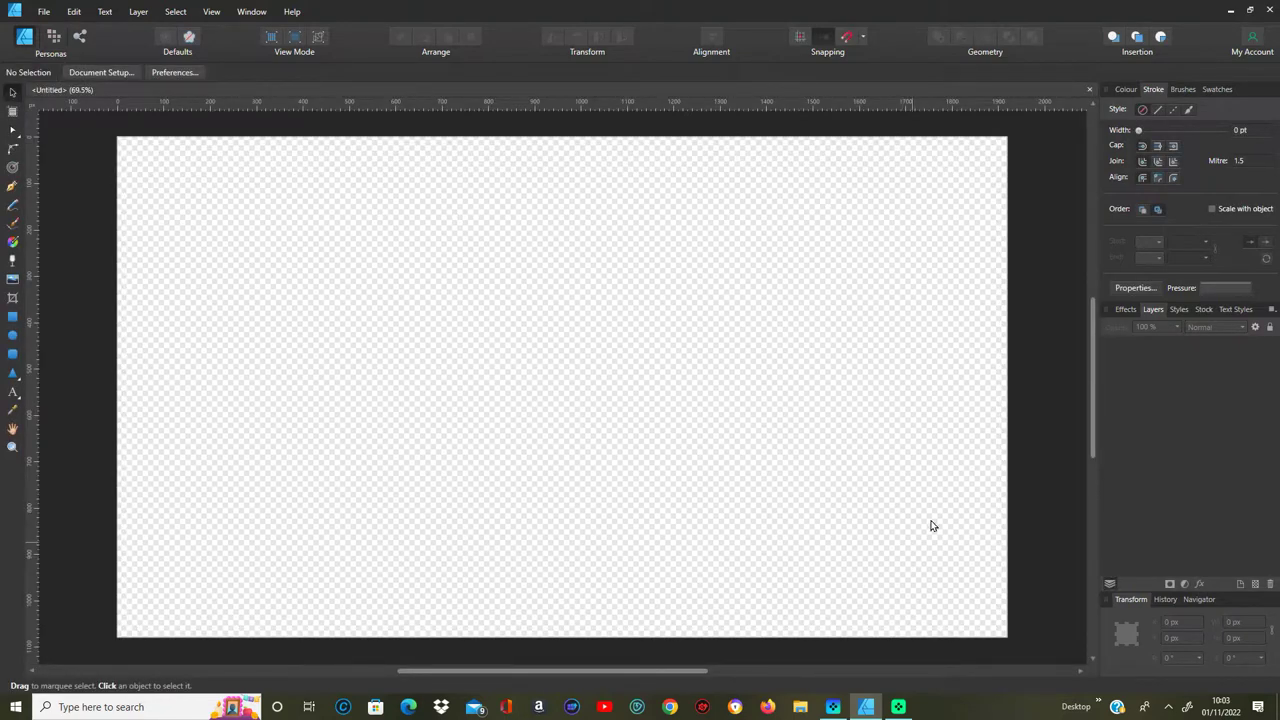
# Step: Place Lettering.PNG from the Desktop and drag it to about 1514 × 651.7 px on the page
pyautogui.click(13, 280)
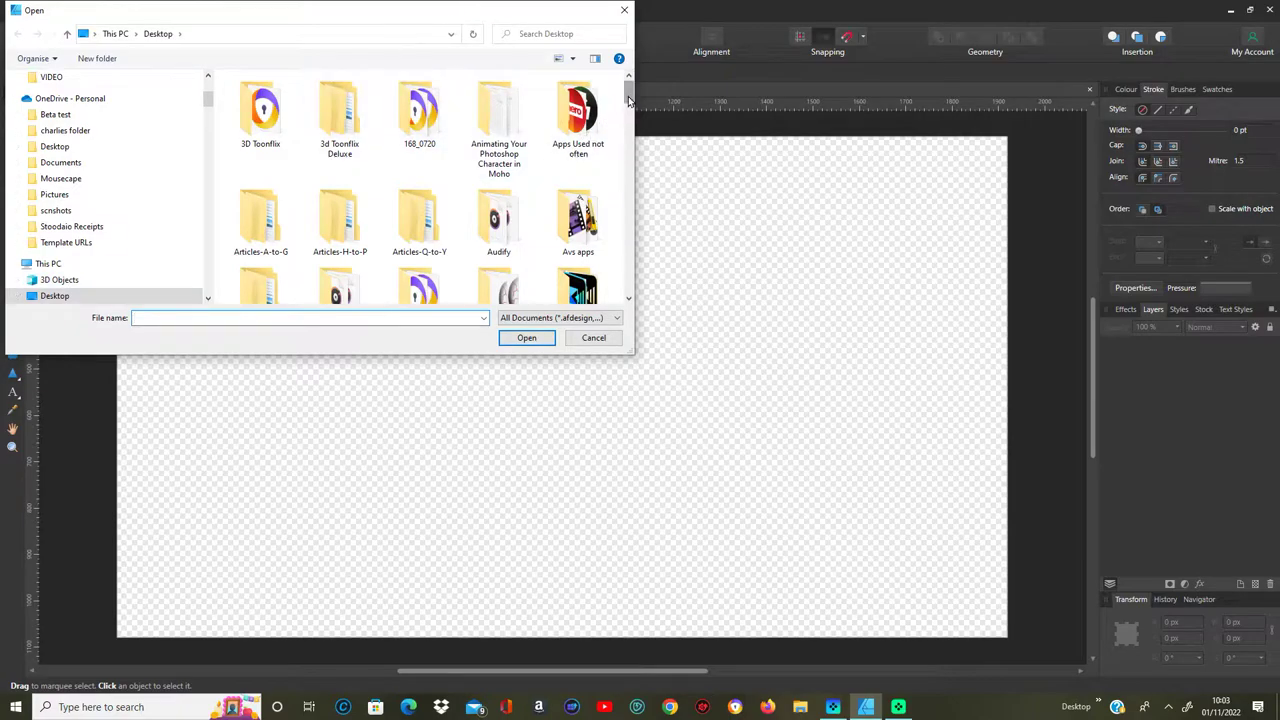
pyautogui.moveTo(629, 92); pyautogui.dragTo(630, 236)
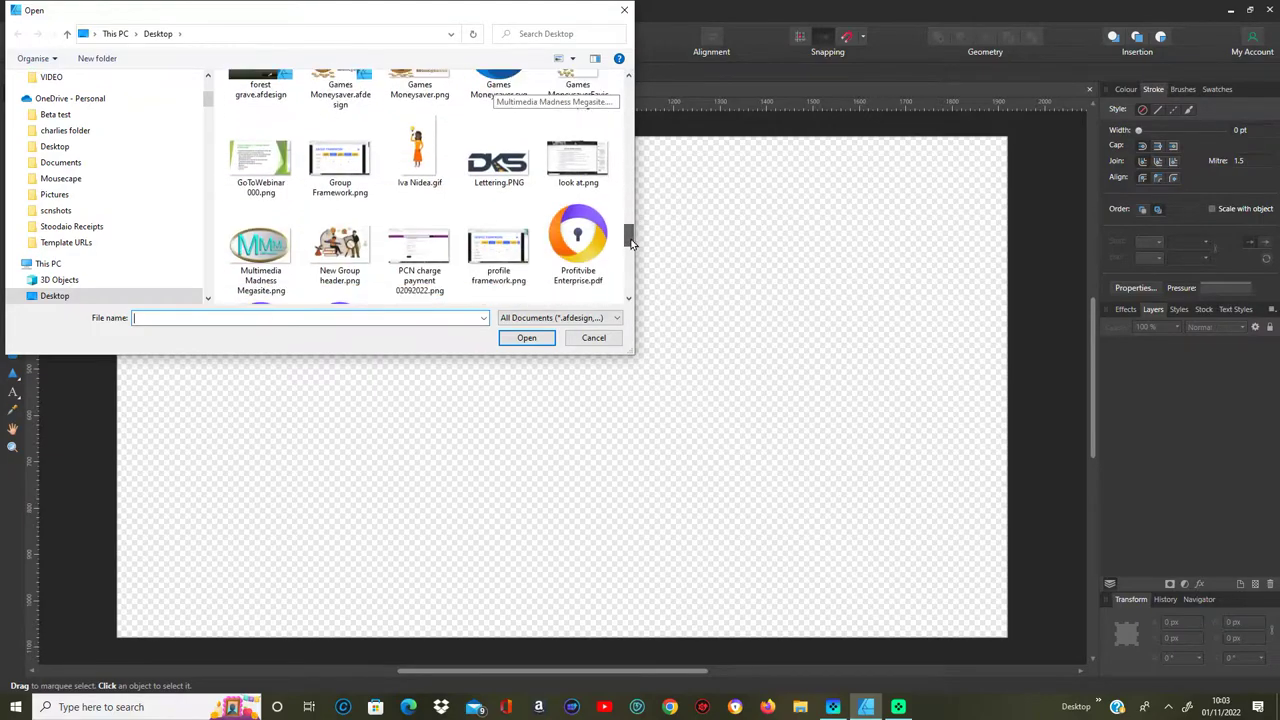
pyautogui.click(498, 158)
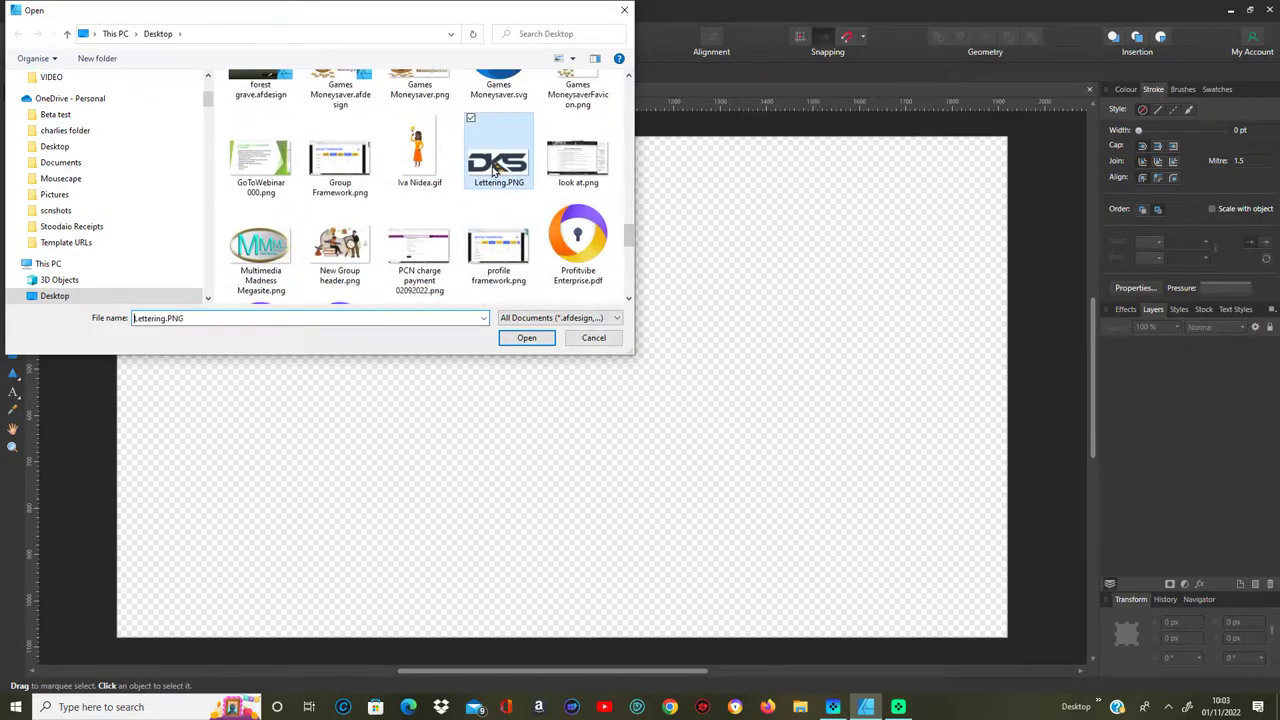
pyautogui.click(527, 337)
pyautogui.click(196, 198)
pyautogui.moveTo(233, 288); pyautogui.dragTo(857, 613)
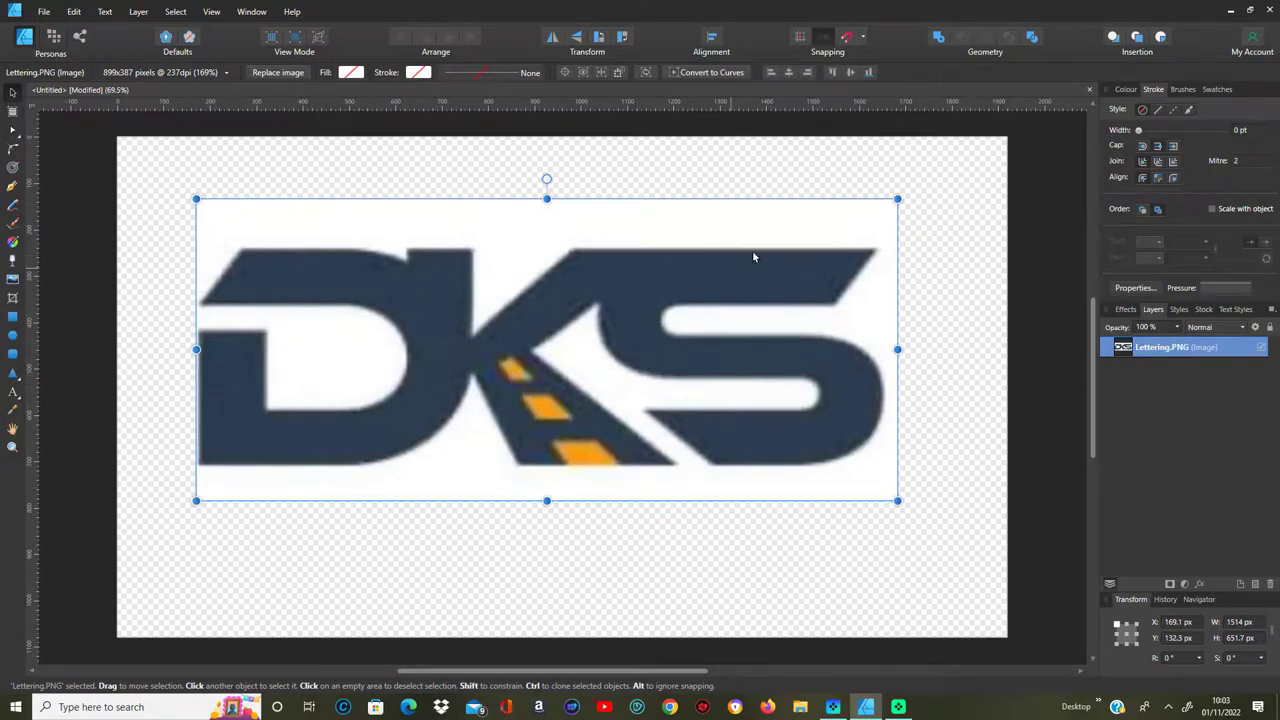
# Step: Give the logo a cyan stroke and increase its width
pyautogui.click(1132, 92)
pyautogui.click(1160, 90)
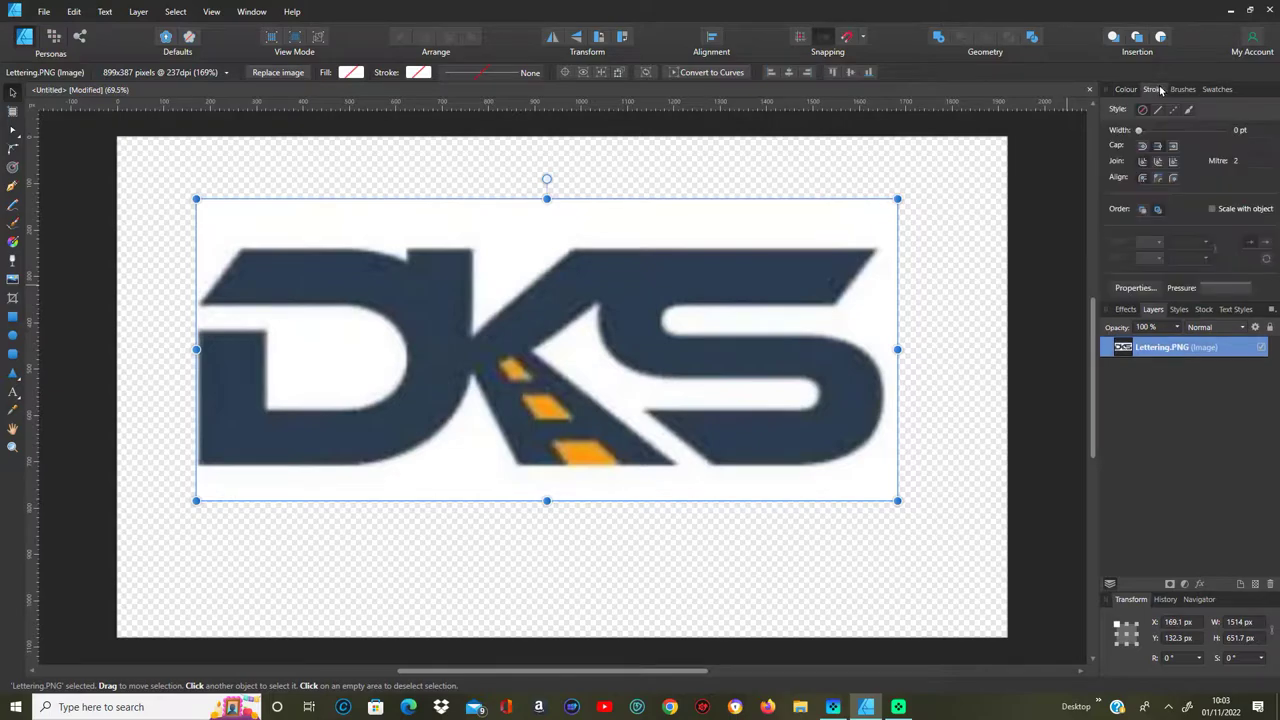
pyautogui.click(1130, 92)
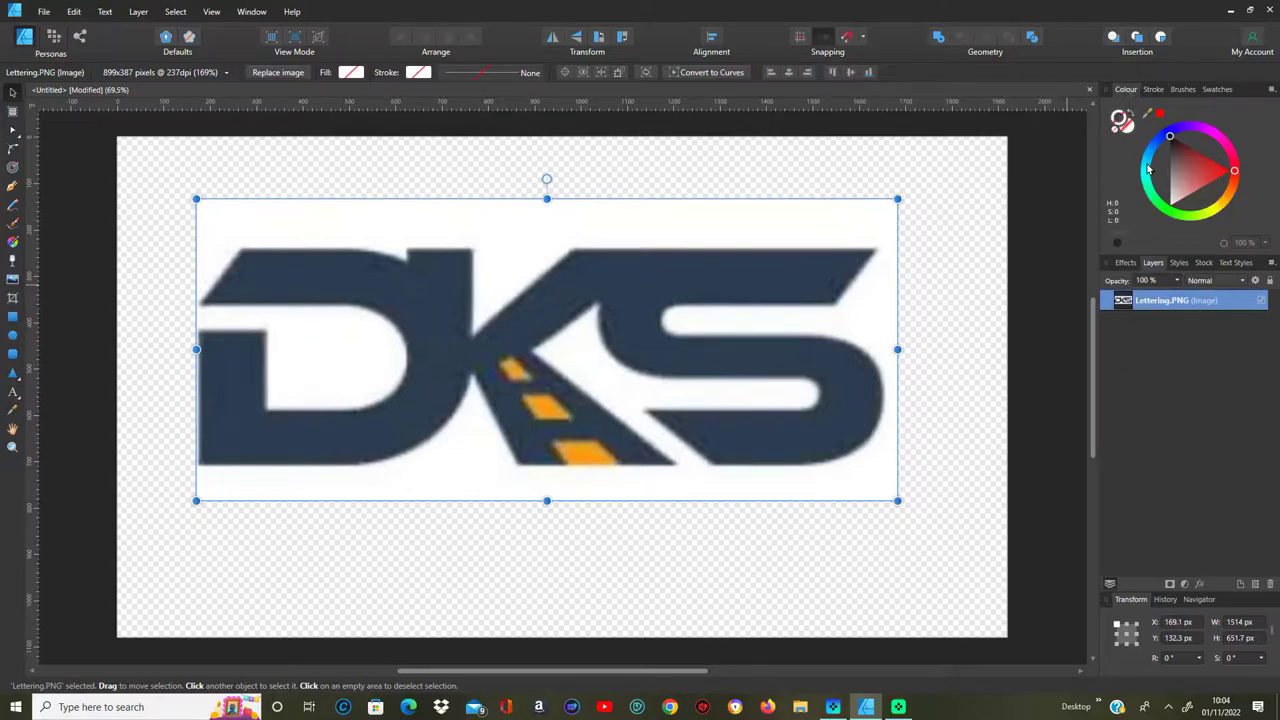
pyautogui.click(1148, 170)
pyautogui.click(1154, 89)
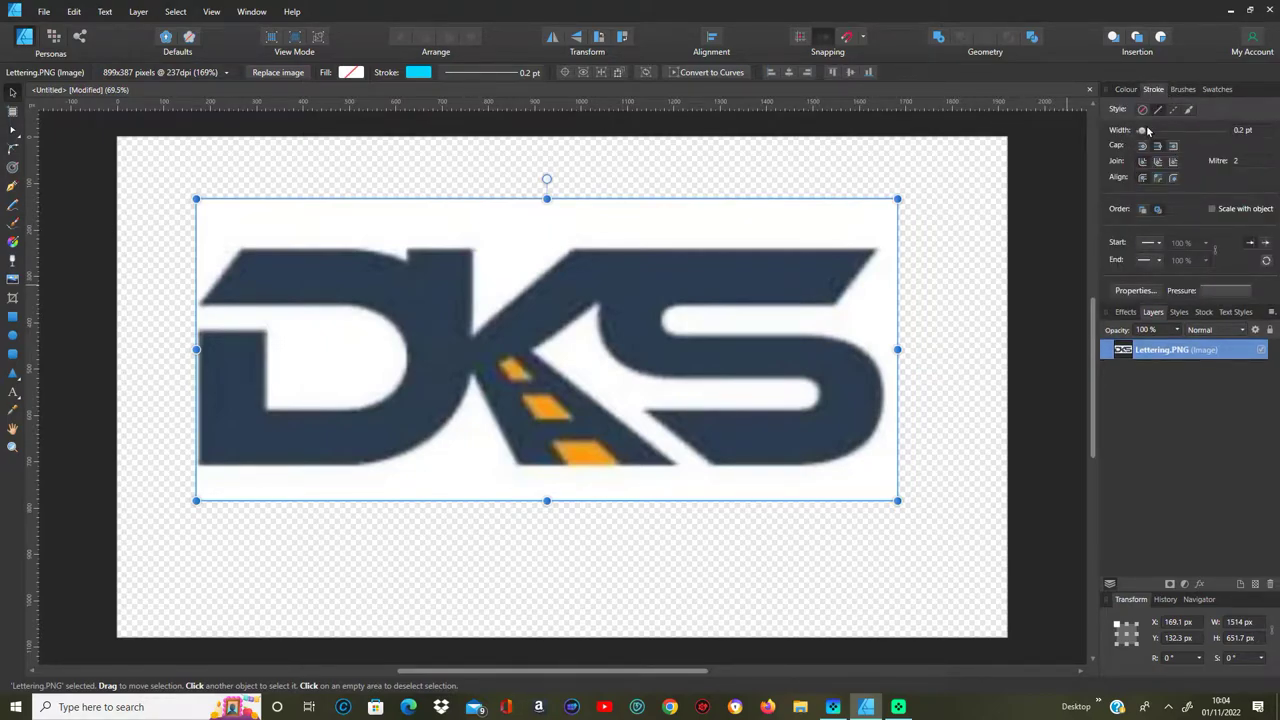
pyautogui.moveTo(1147, 131)
pyautogui.mouseDown()
pyautogui.moveTo(1181, 133)
pyautogui.moveTo(1161, 131)
pyautogui.mouseUp()
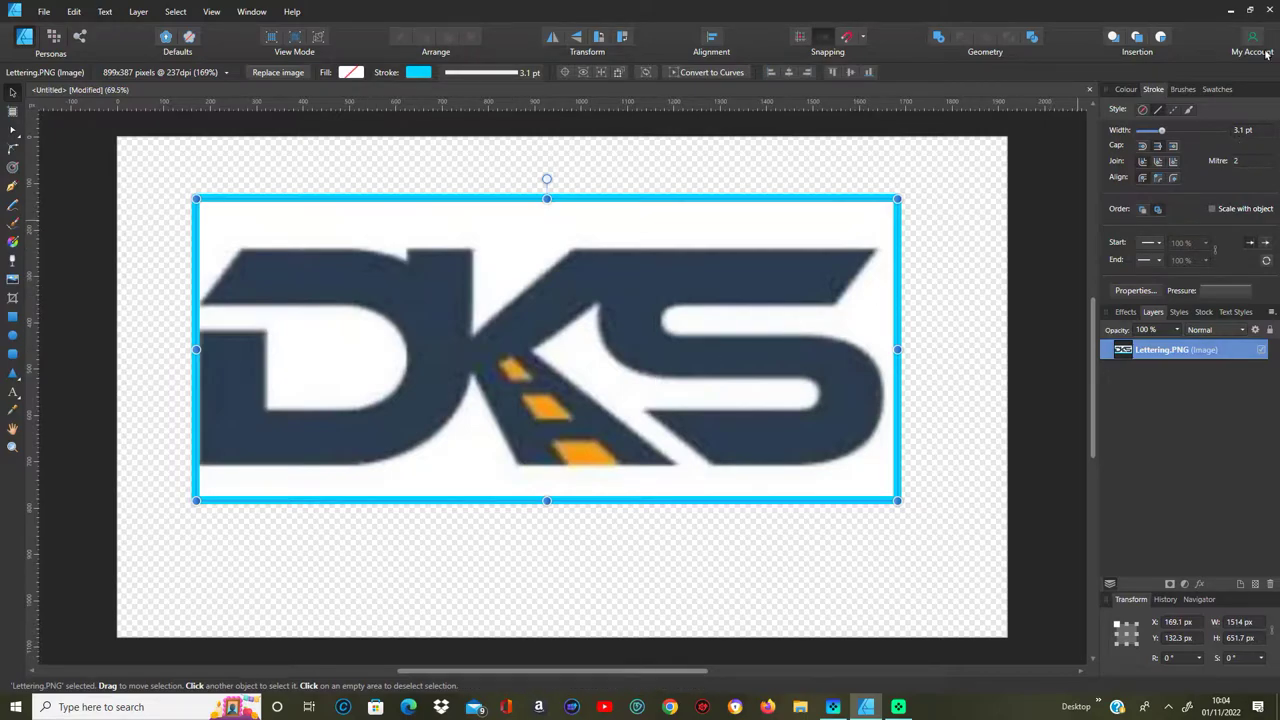
# Step: Set the stroke style to None and close the document, bringing up the save prompt
pyautogui.click(1144, 110)
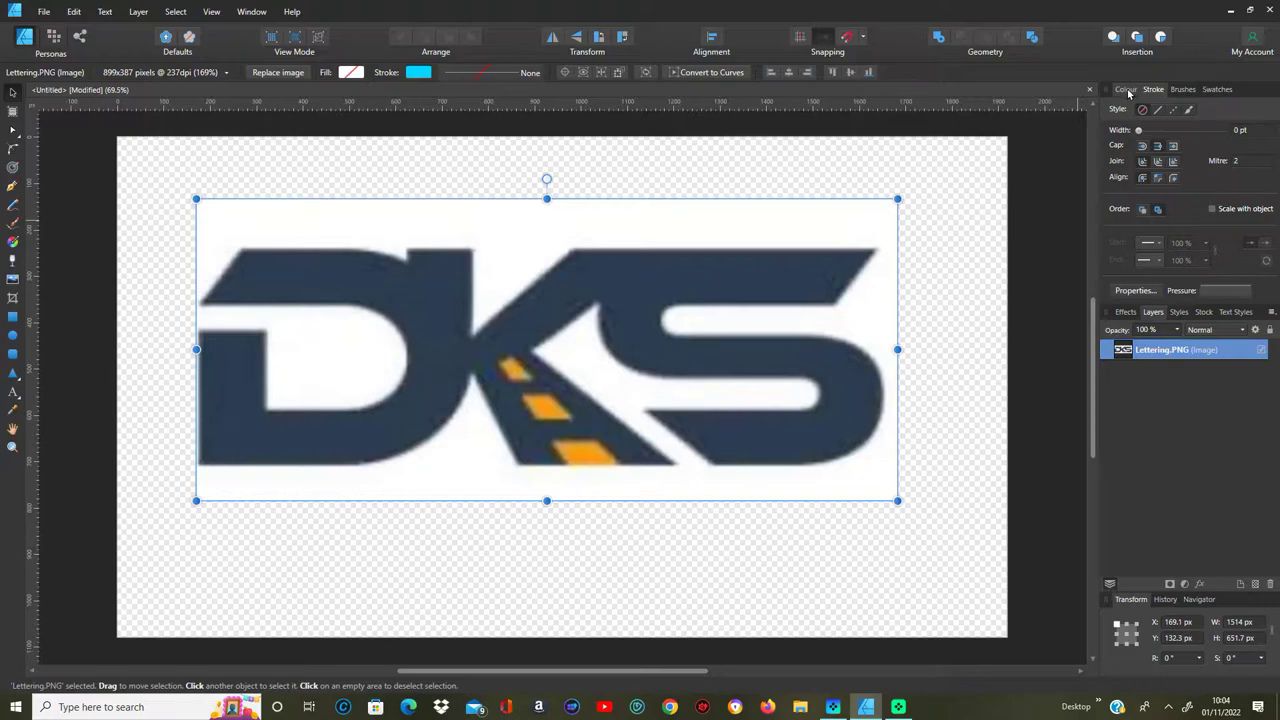
pyautogui.click(1127, 90)
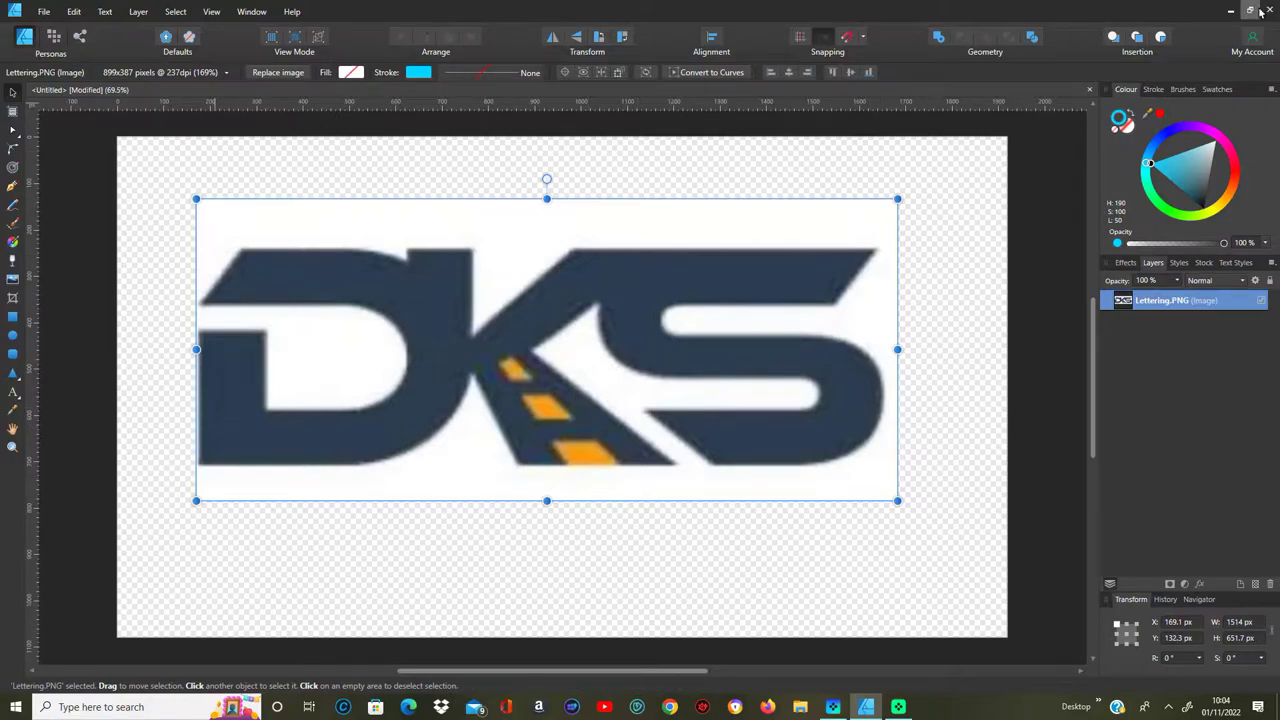
pyautogui.click(1089, 90)
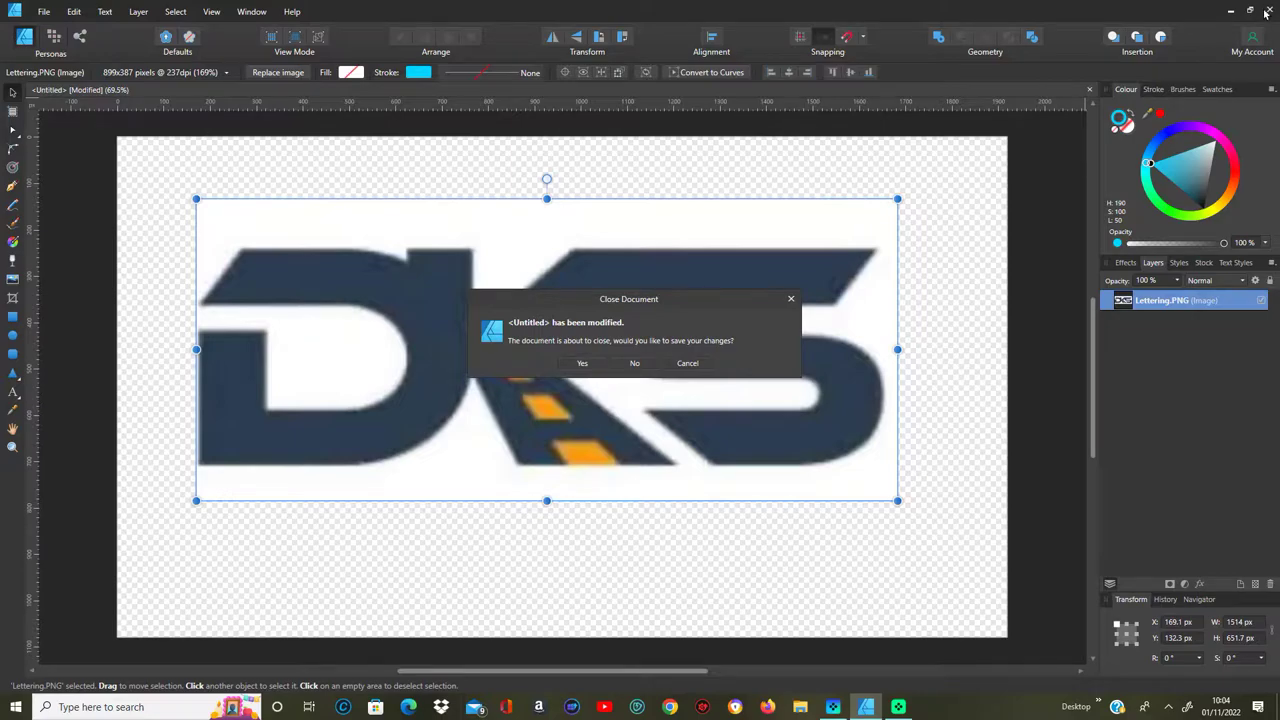
# Step: Decline saving, close Affinity Designer, and launch Affinity Photo from its desktop icon
pyautogui.click(646, 364)
pyautogui.click(1267, 10)
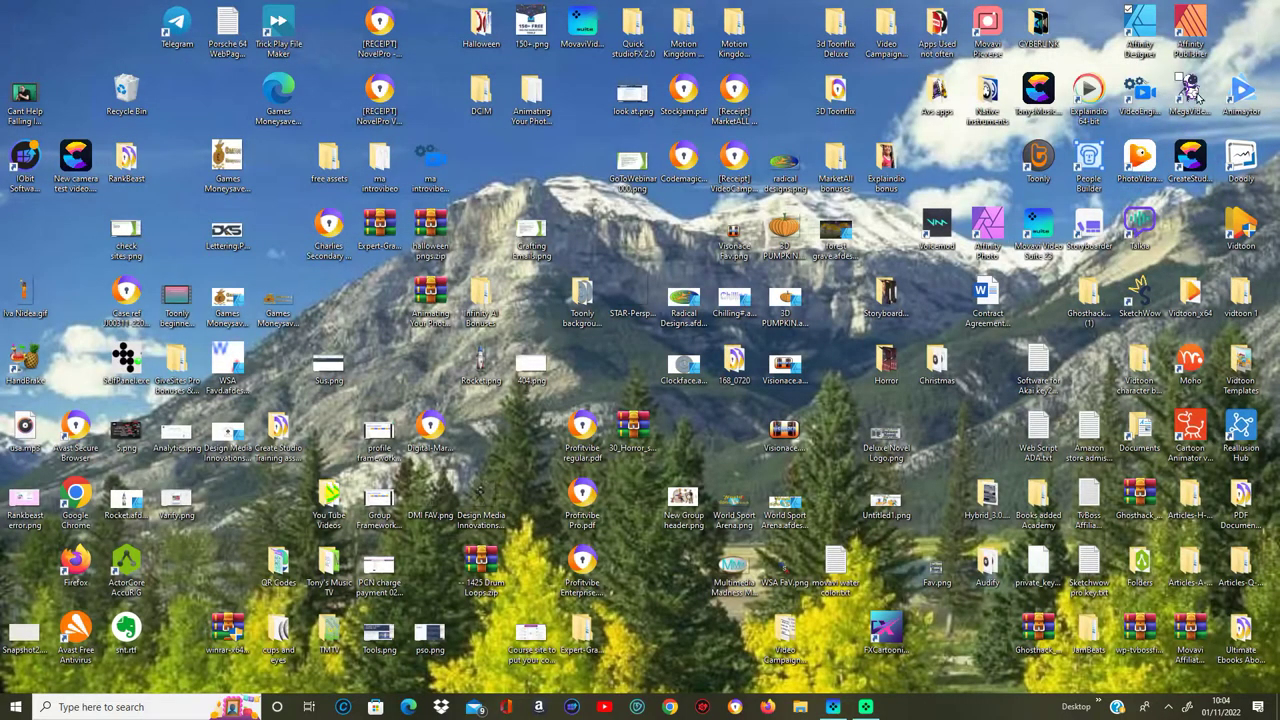
pyautogui.doubleClick(988, 227)
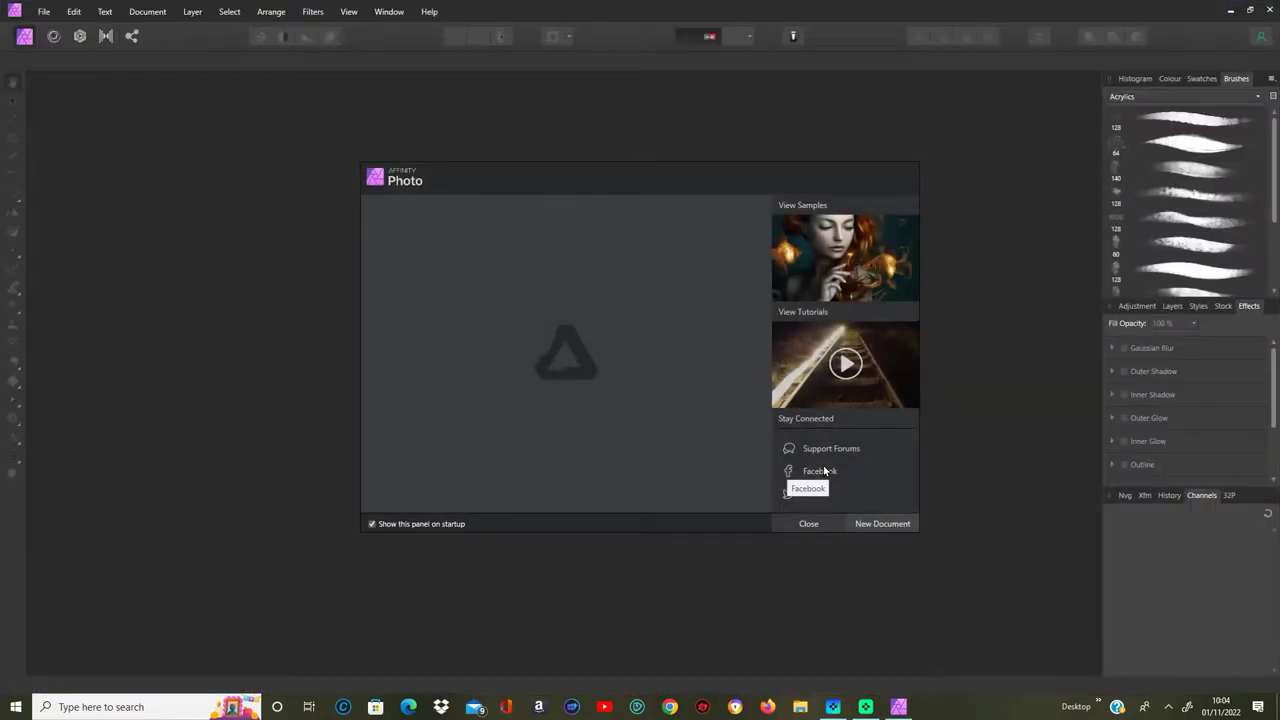
# Step: Dismiss the welcome panel and open Lettering.PNG (899 × 387 px) from the Desktop
pyautogui.click(808, 523)
pyautogui.click(44, 12)
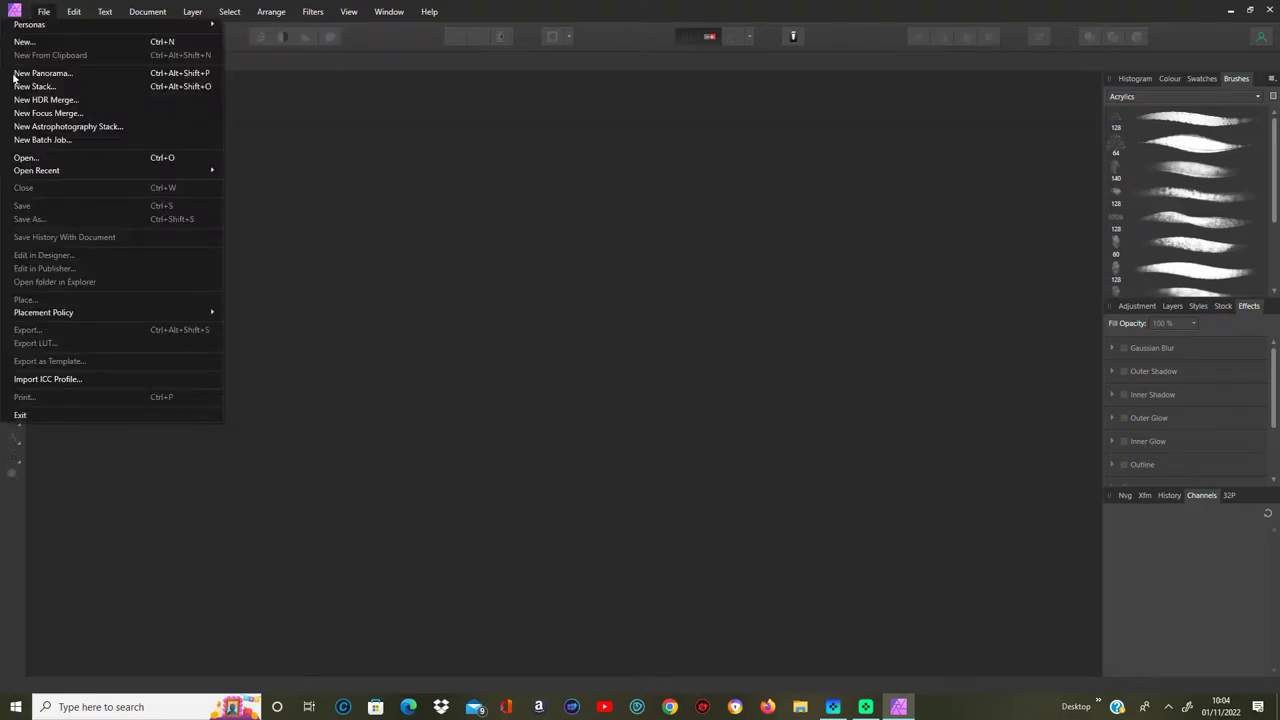
pyautogui.click(24, 158)
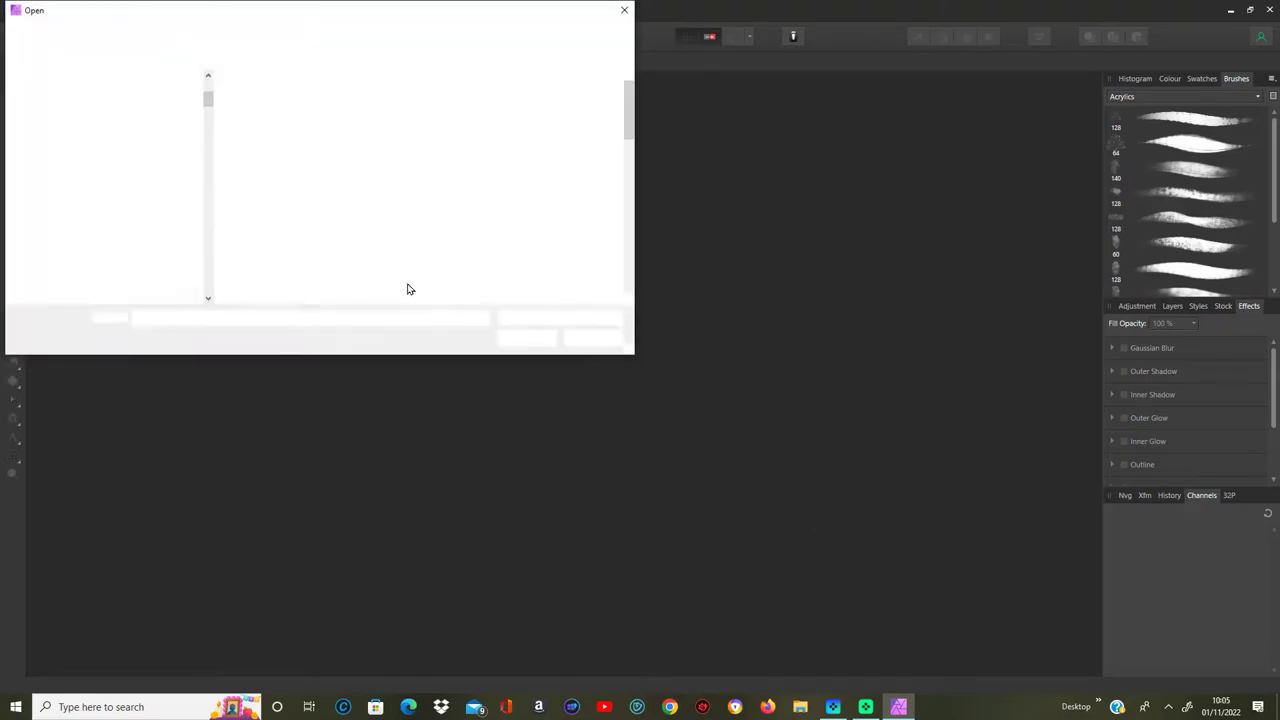
pyautogui.scroll(-8, 620, 116)
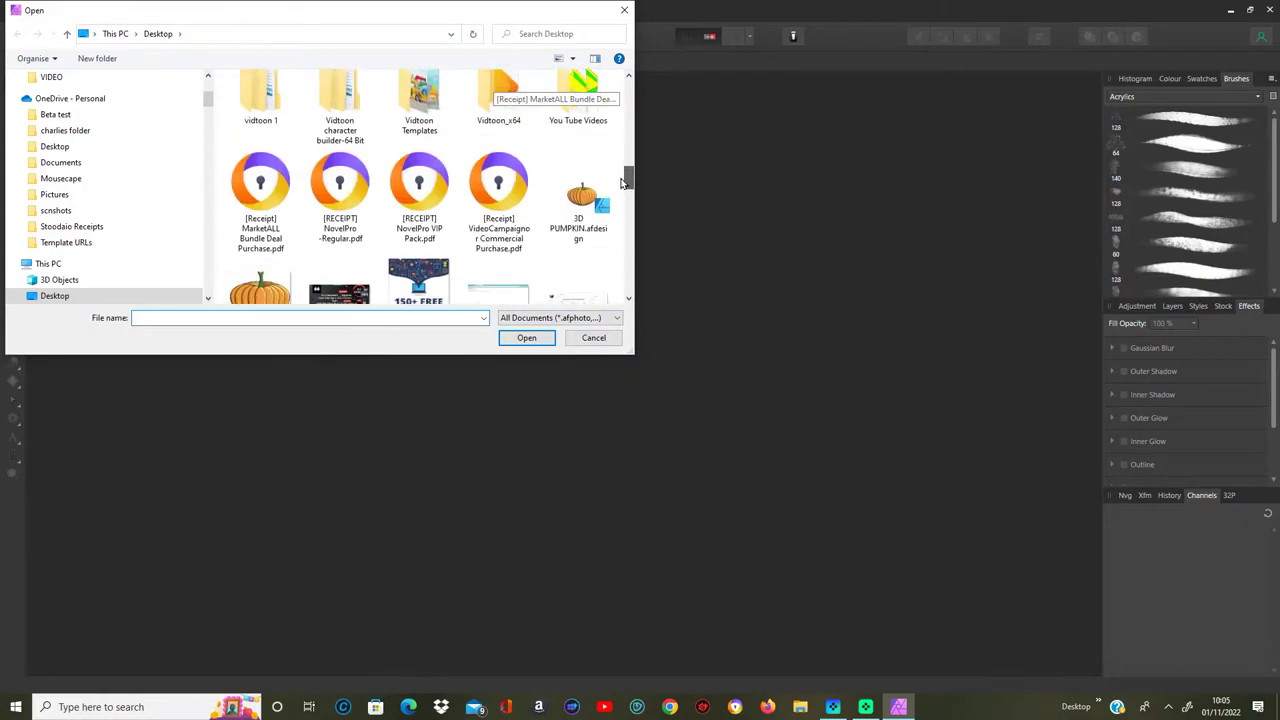
pyautogui.scroll(-3, 618, 228)
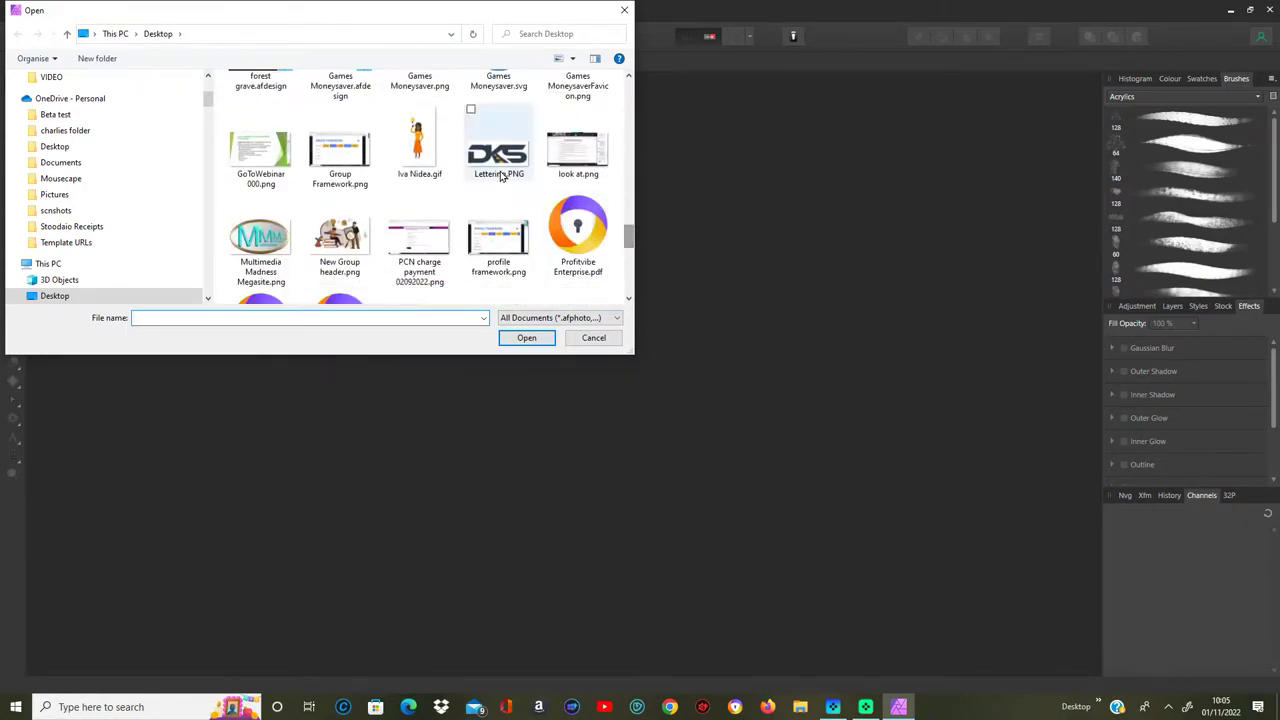
pyautogui.click(498, 150)
pyautogui.click(511, 339)
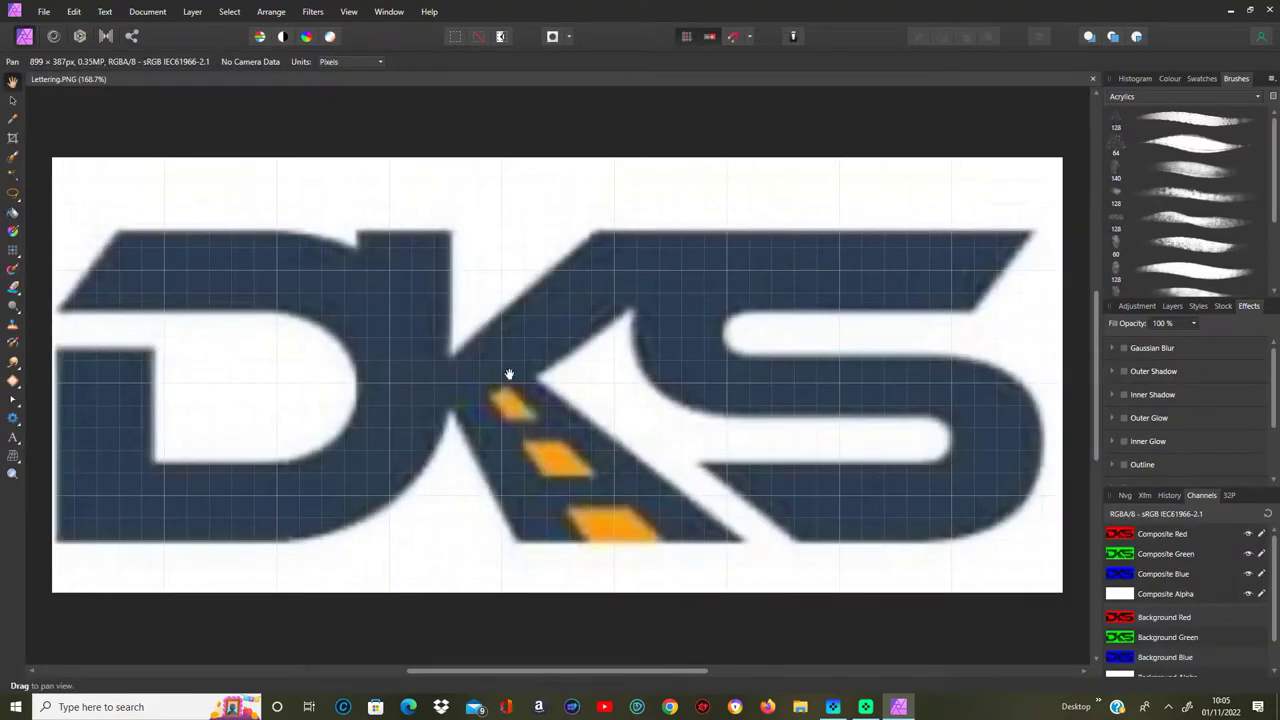
# Step: Select the image layer and use the Flood Erase Tool to remove the white background
pyautogui.click(13, 100)
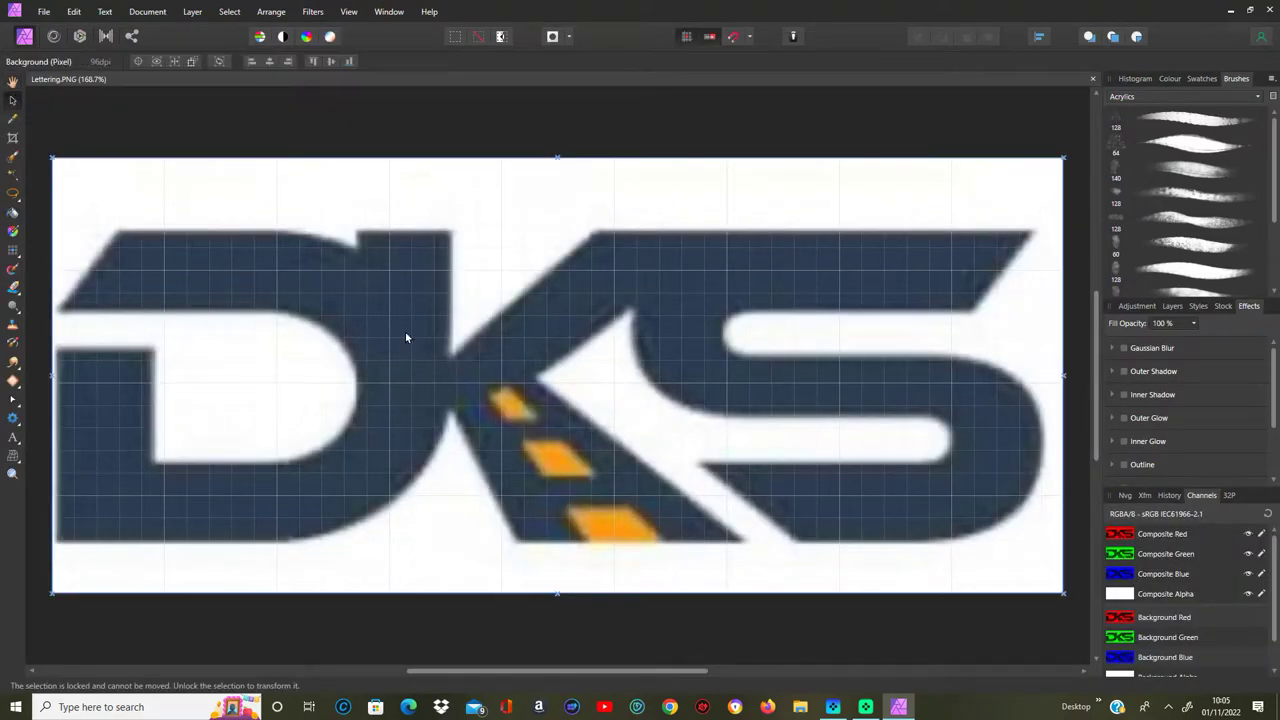
pyautogui.click(21, 299)
pyautogui.click(21, 297)
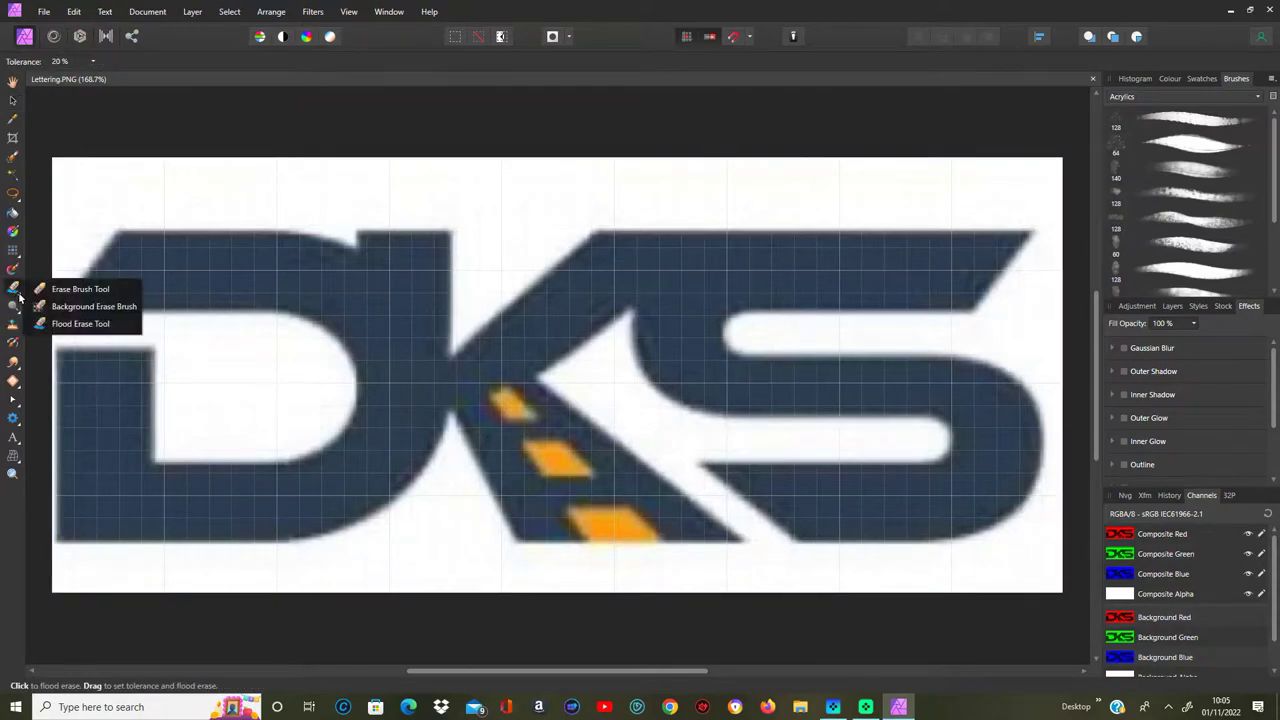
pyautogui.click(112, 324)
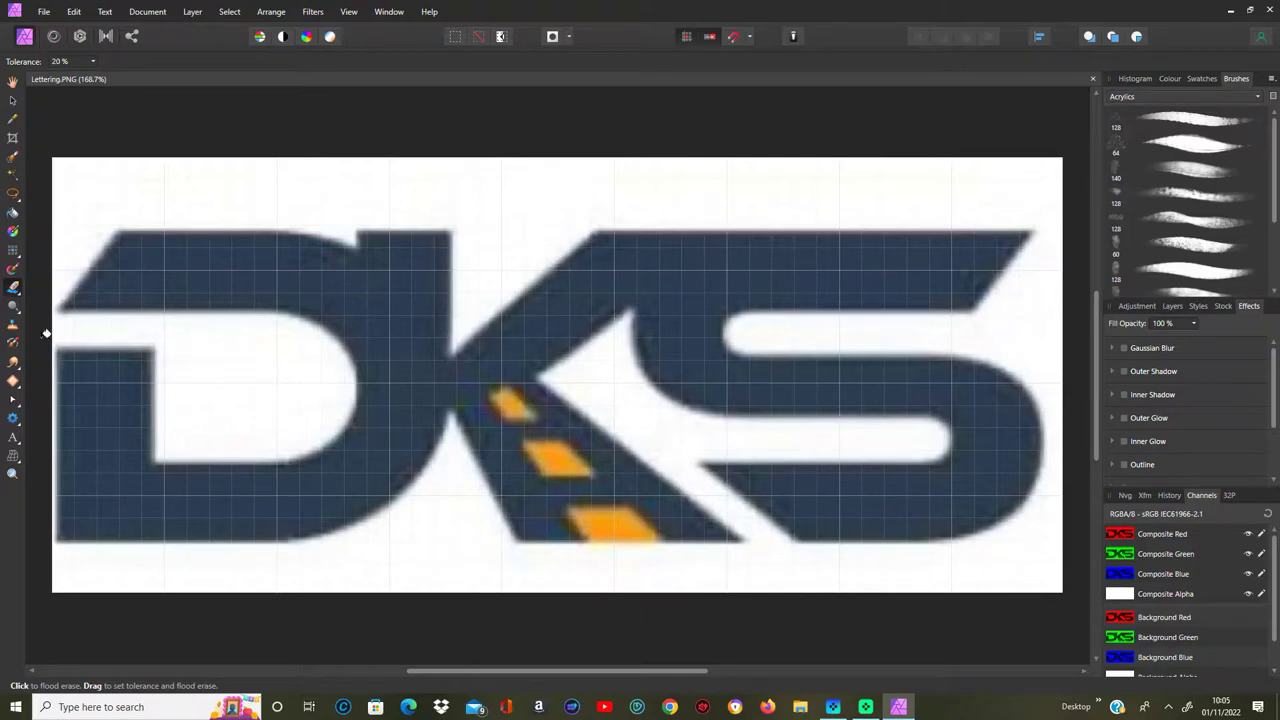
pyautogui.click(536, 201)
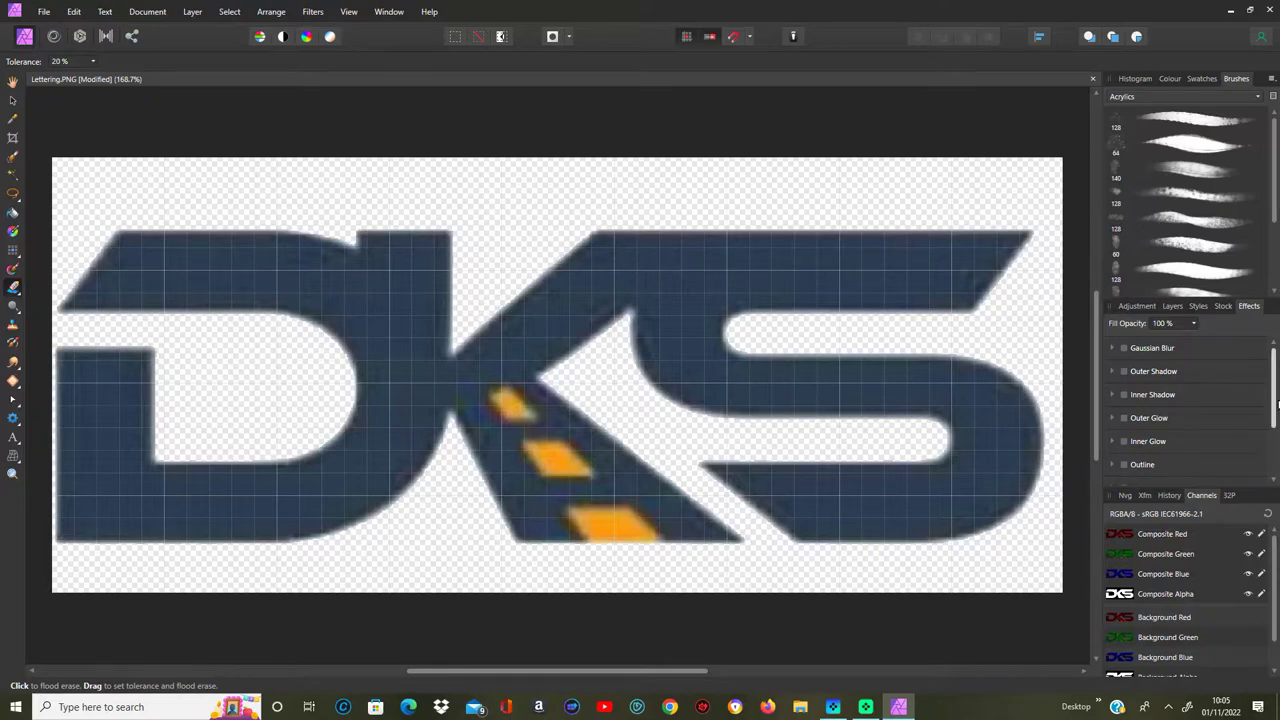
# Step: Enable the Outline effect with colour 255/255/255 and a 17.1 px radius
pyautogui.scroll(-3, 1277, 403)
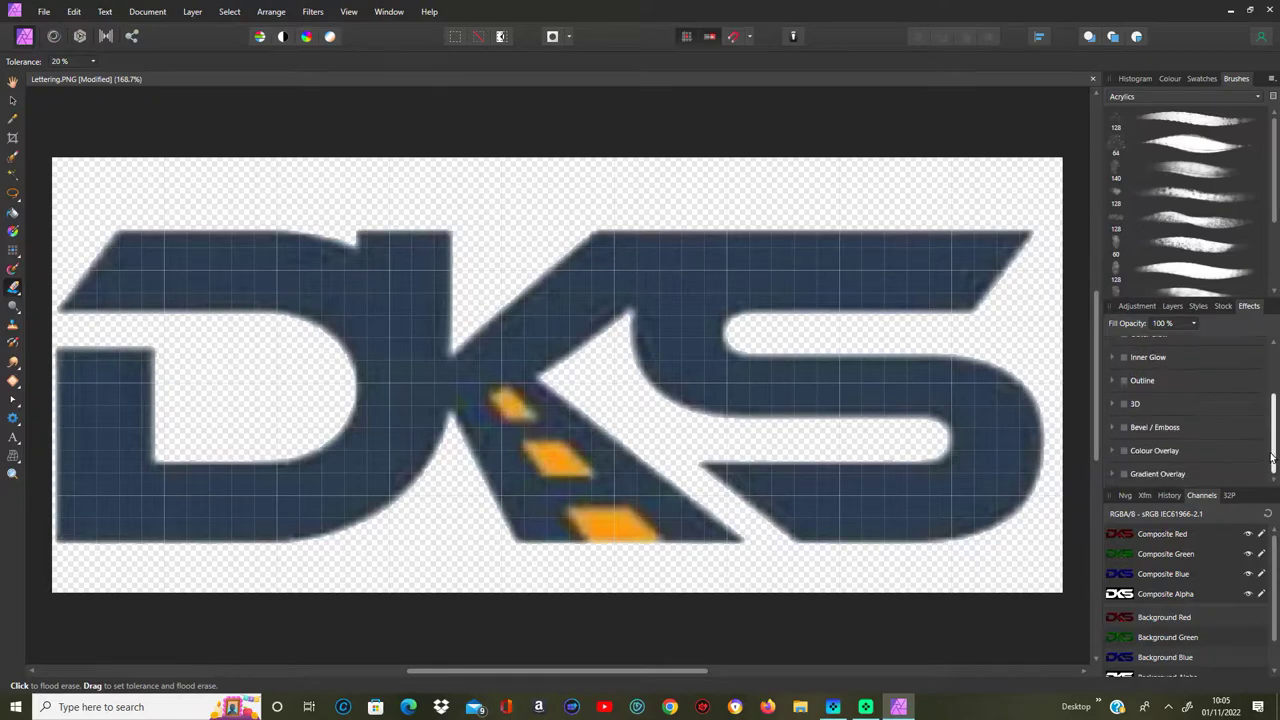
pyautogui.click(1111, 380)
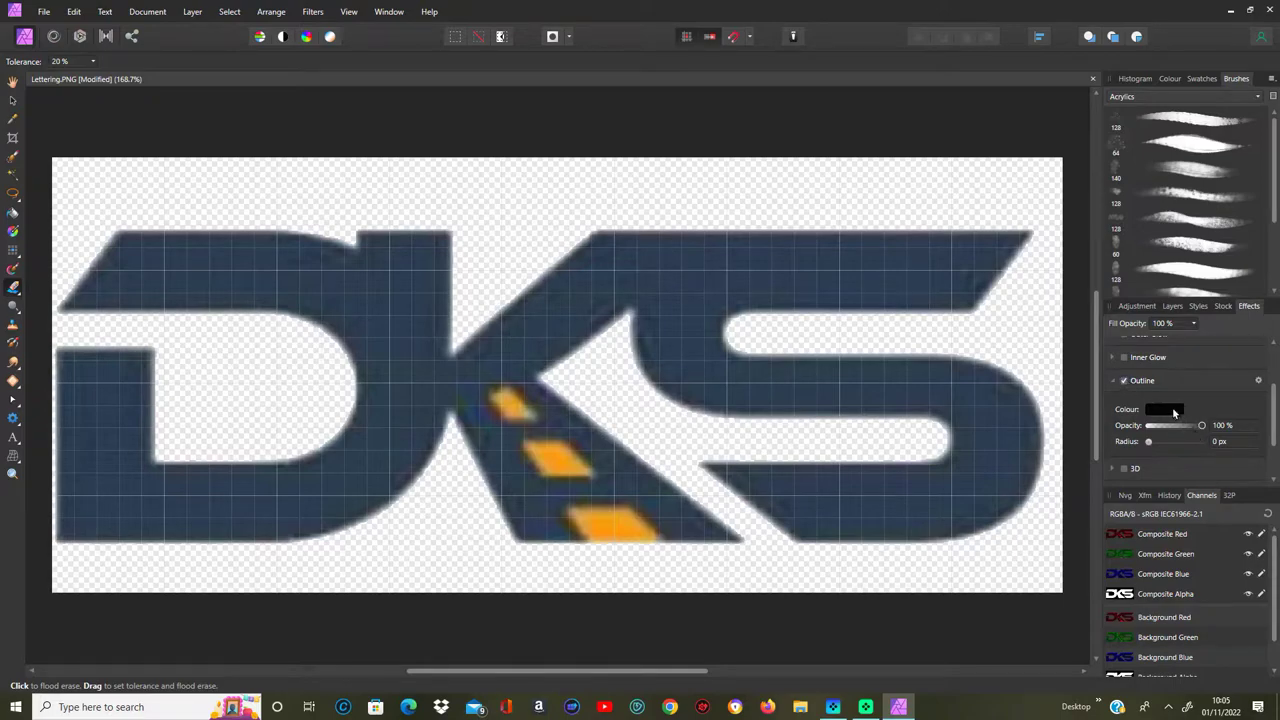
pyautogui.click(1170, 409)
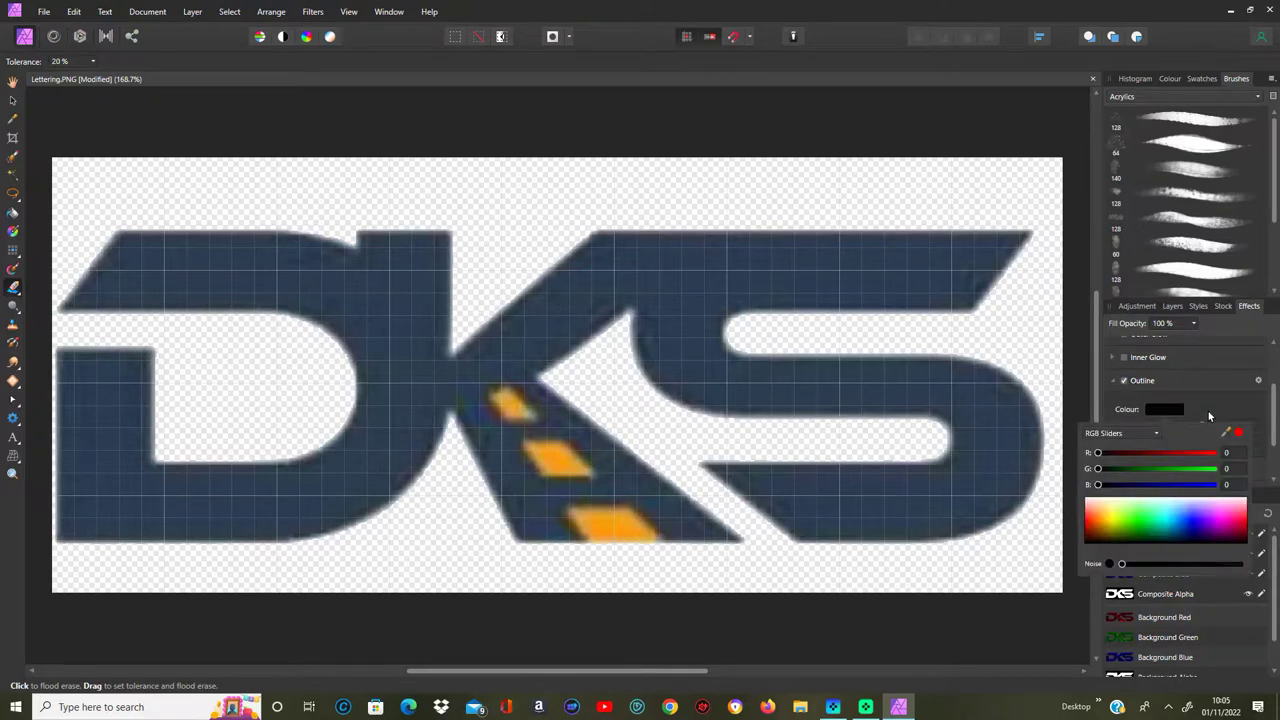
pyautogui.click(1176, 501)
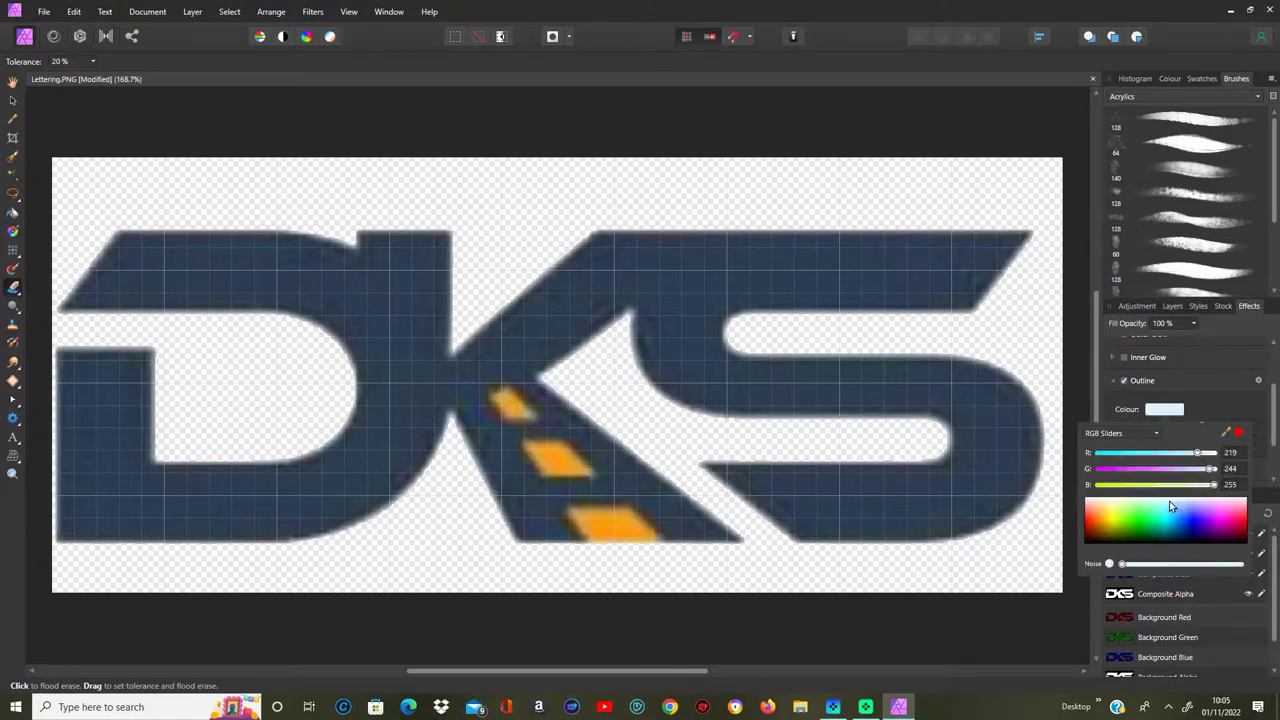
pyautogui.click(1243, 501)
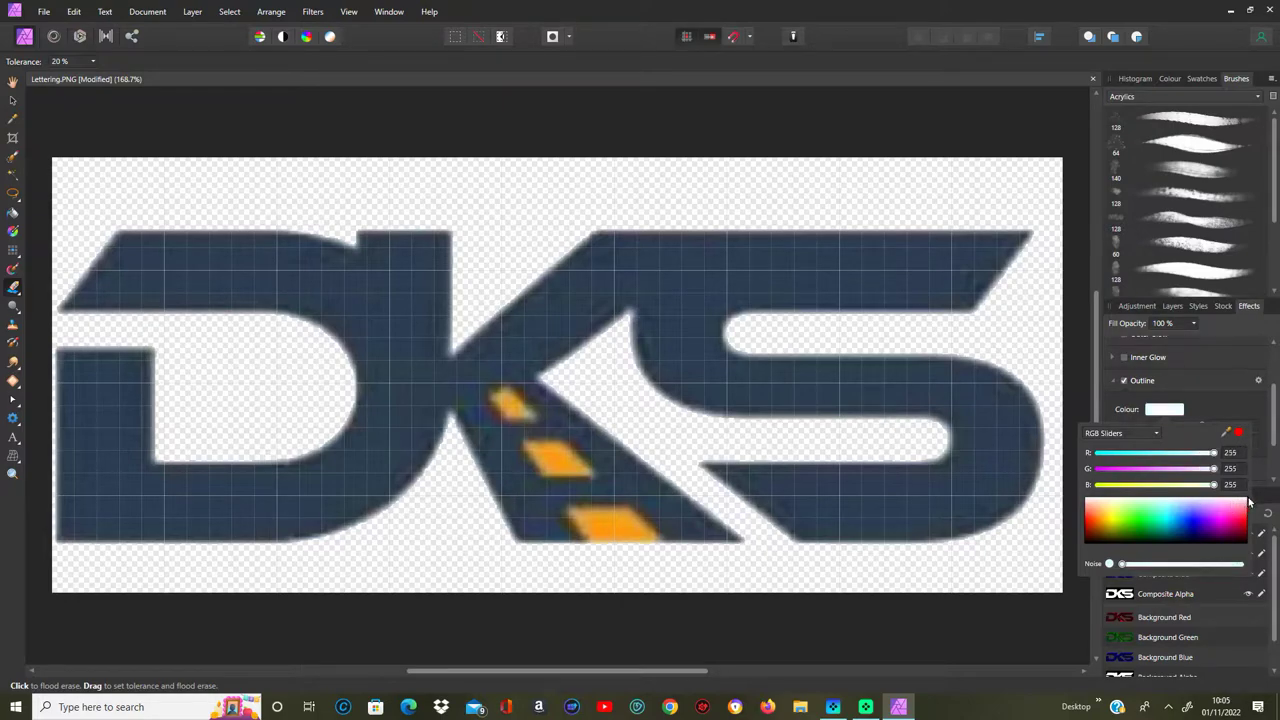
pyautogui.click(1228, 385)
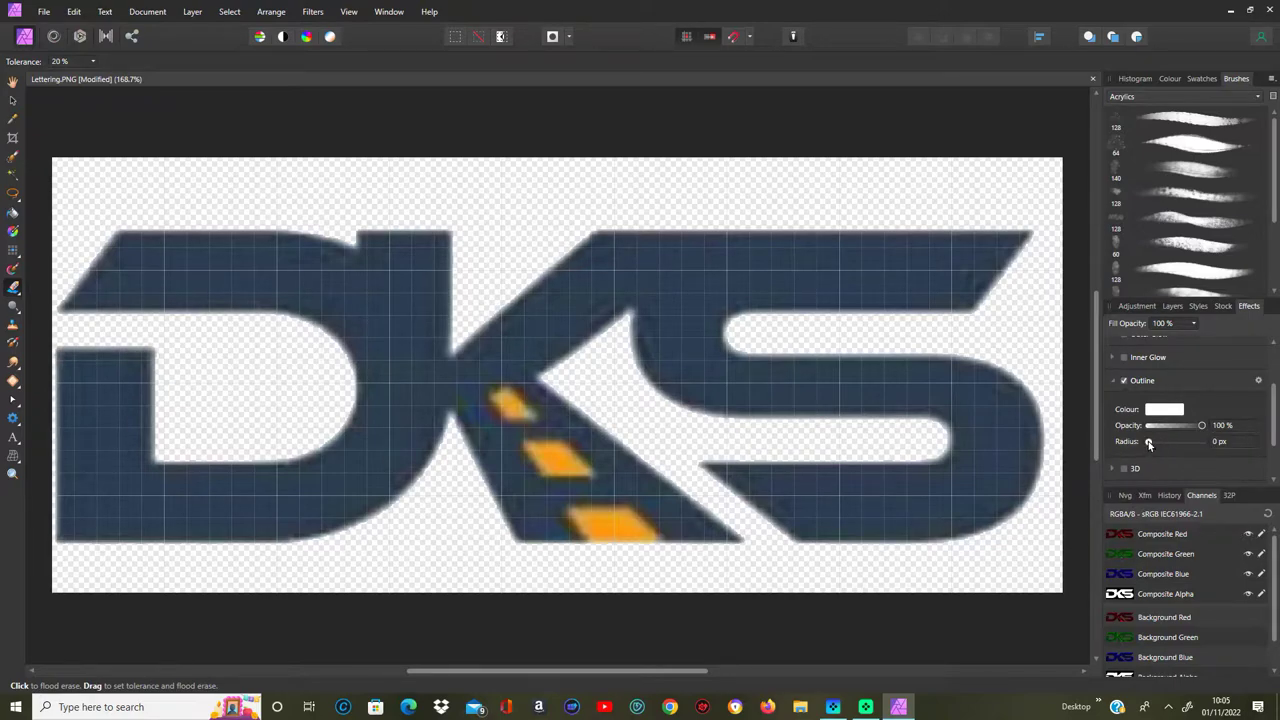
pyautogui.moveTo(1149, 444)
pyautogui.mouseDown()
pyautogui.moveTo(1178, 449)
pyautogui.moveTo(1136, 443)
pyautogui.mouseUp()
pyautogui.click(45, 14)
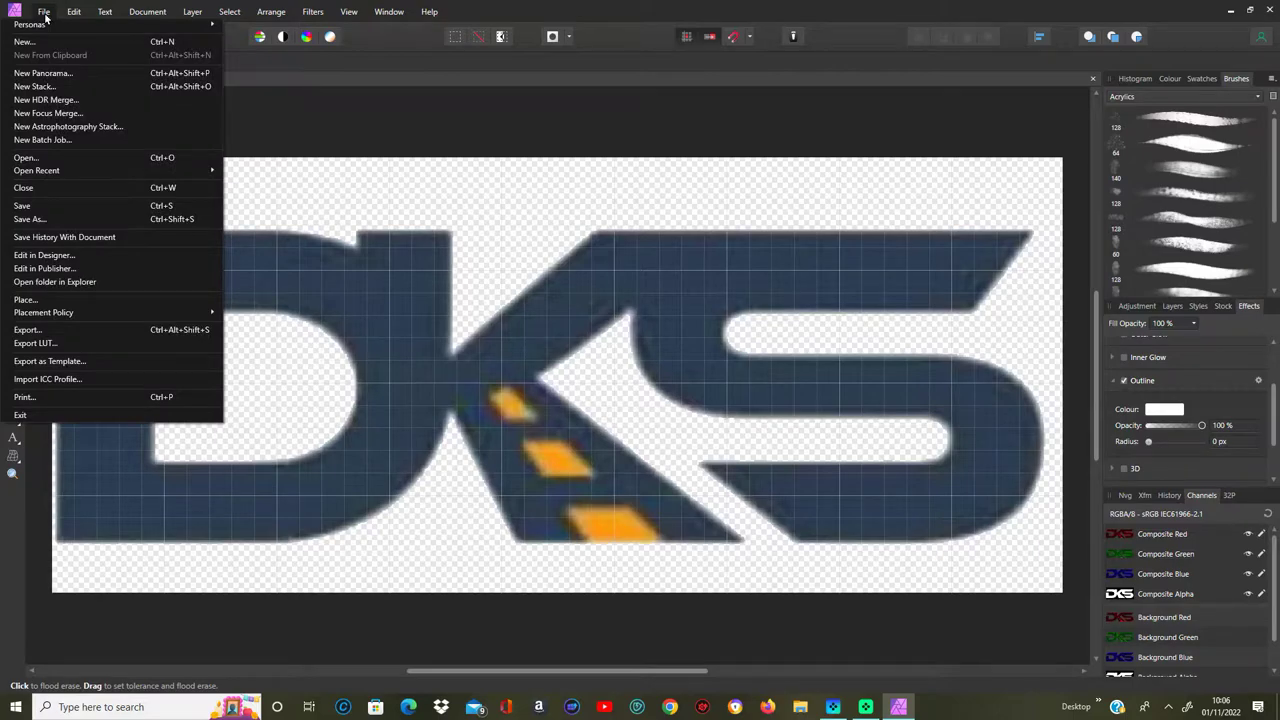
# Step: Send the logo to Affinity Designer and add a white Outline effect of about 13 px radius
pyautogui.click(78, 259)
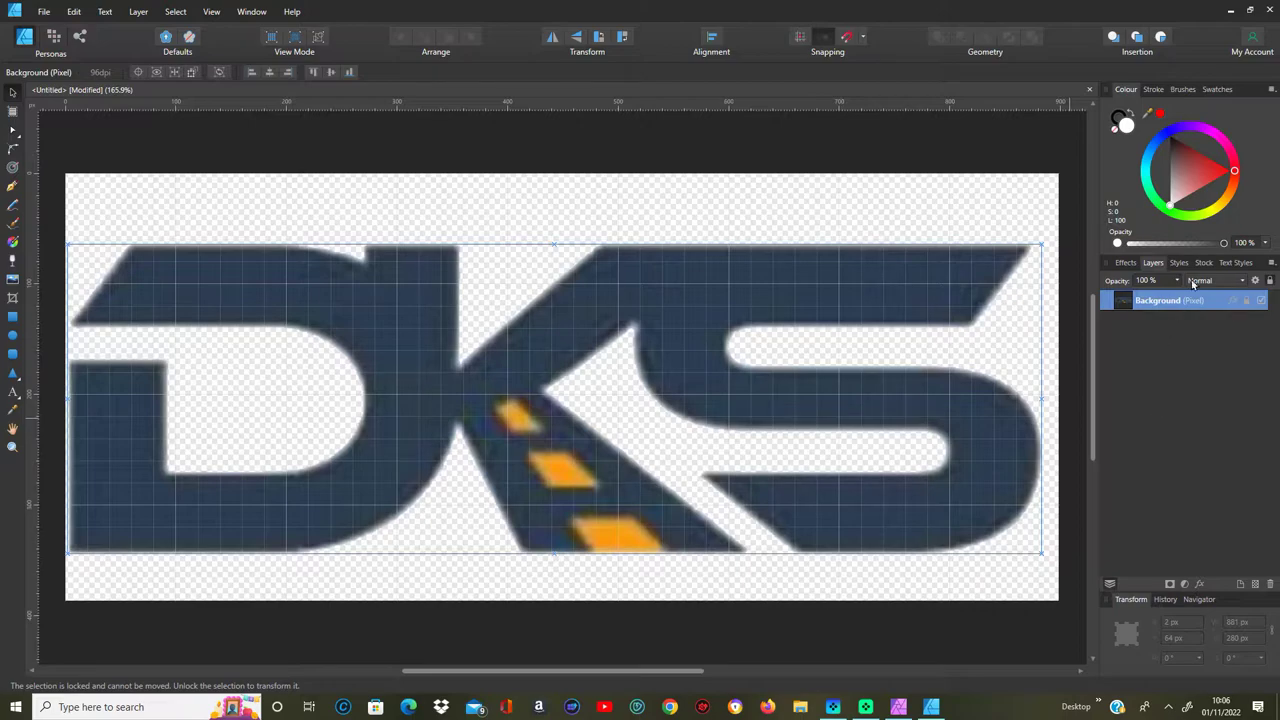
pyautogui.click(1125, 262)
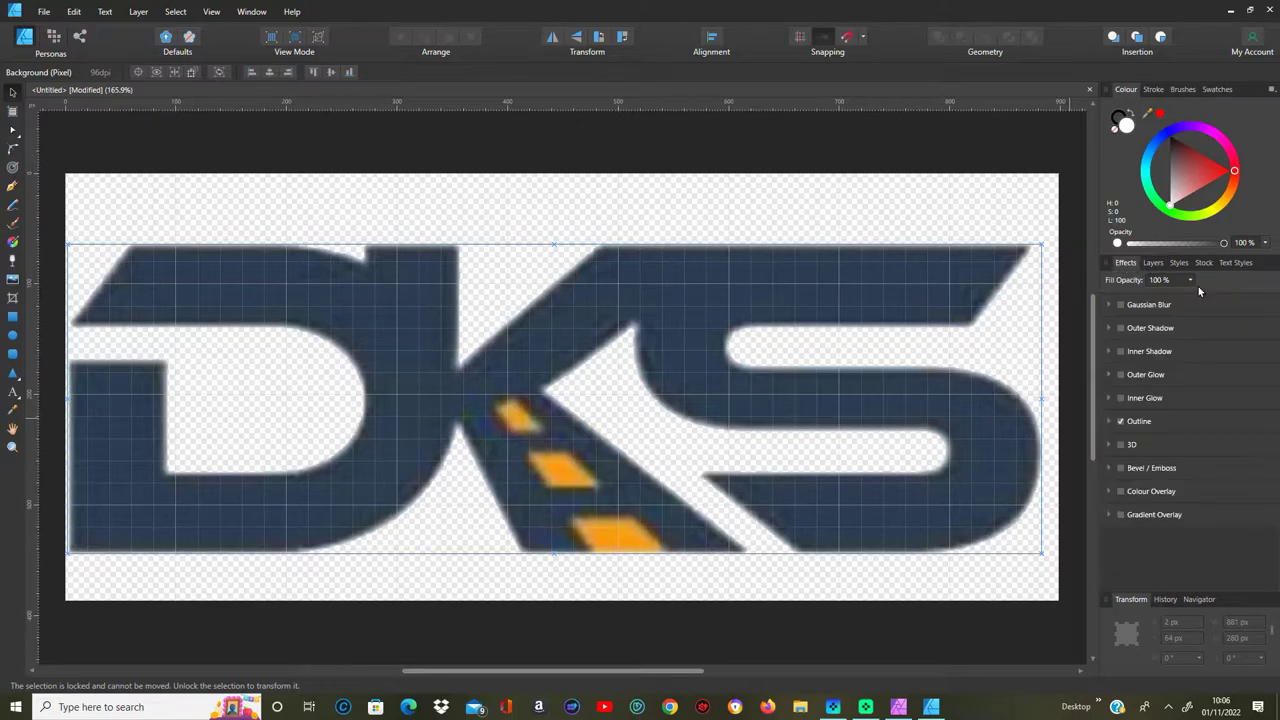
pyautogui.click(1108, 421)
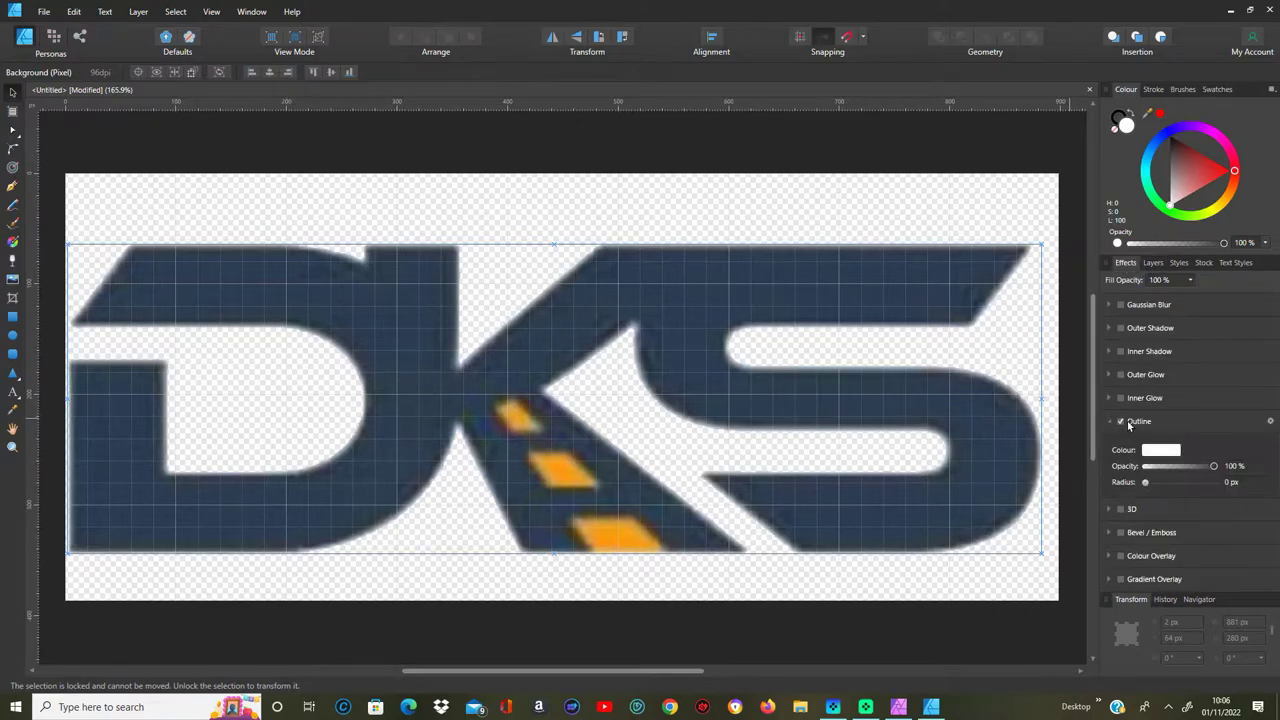
pyautogui.moveTo(1146, 484); pyautogui.dragTo(1178, 487)
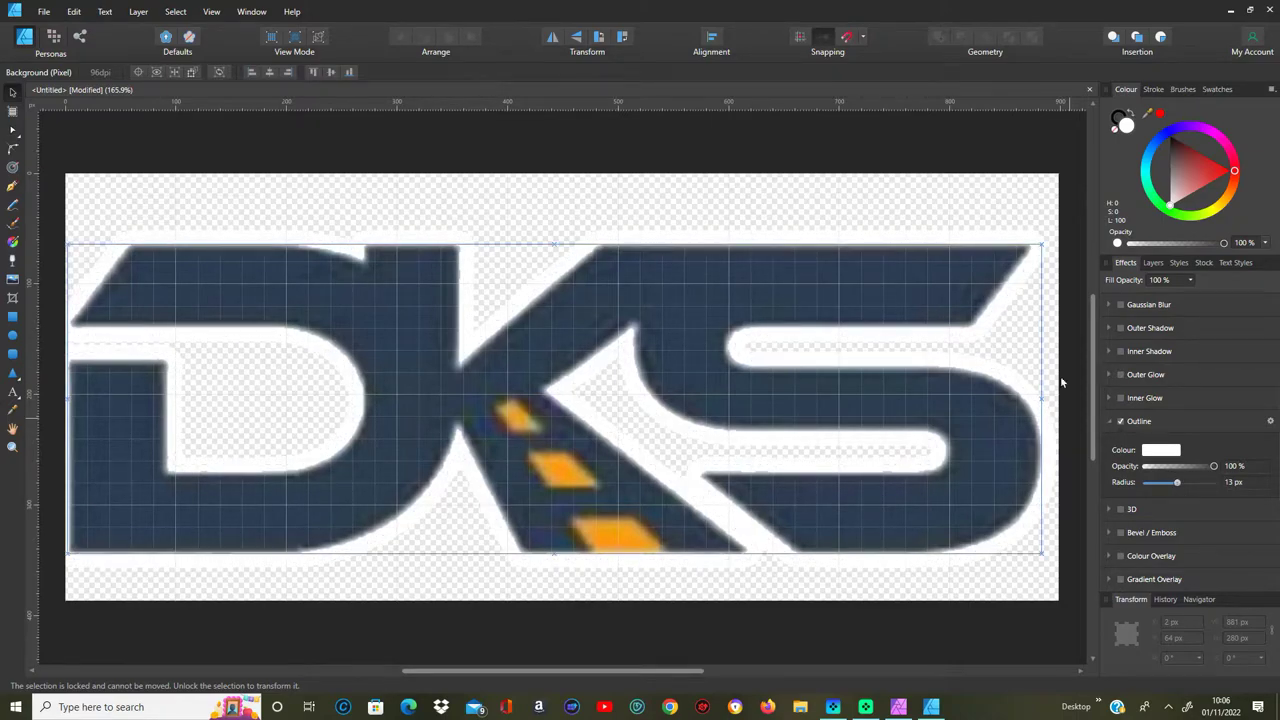
pyautogui.click(55, 14)
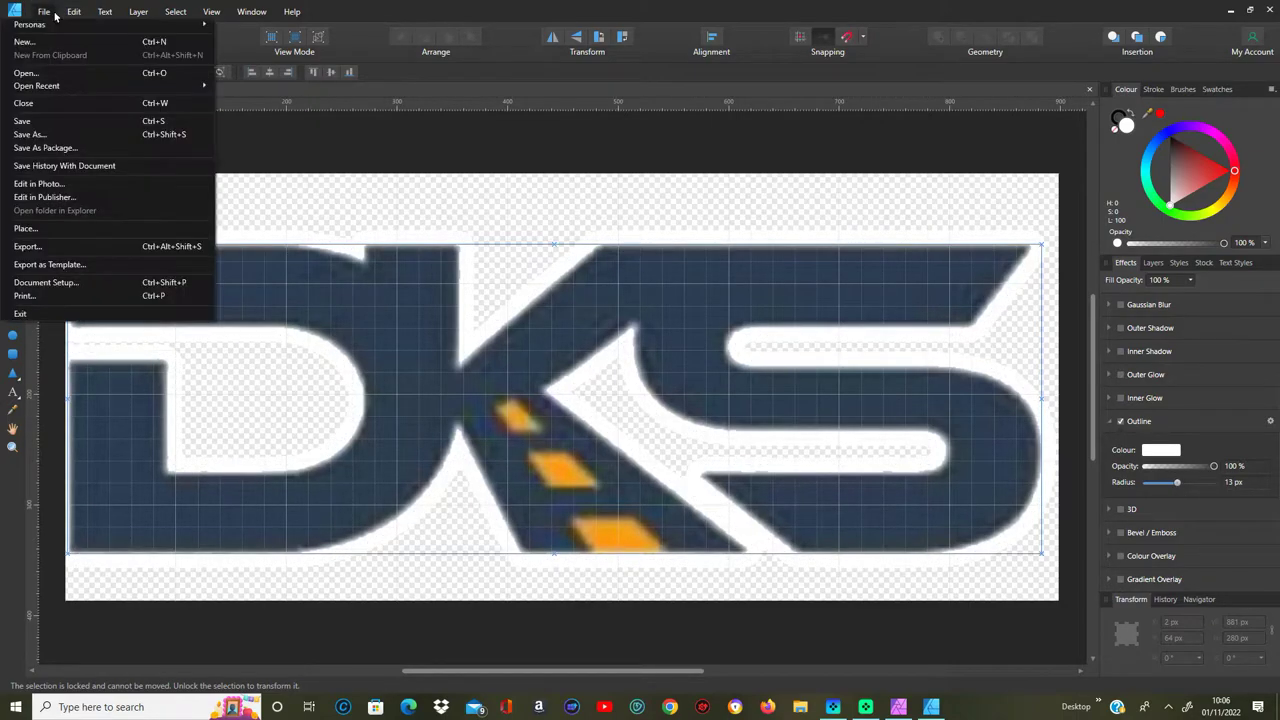
pyautogui.click(27, 246)
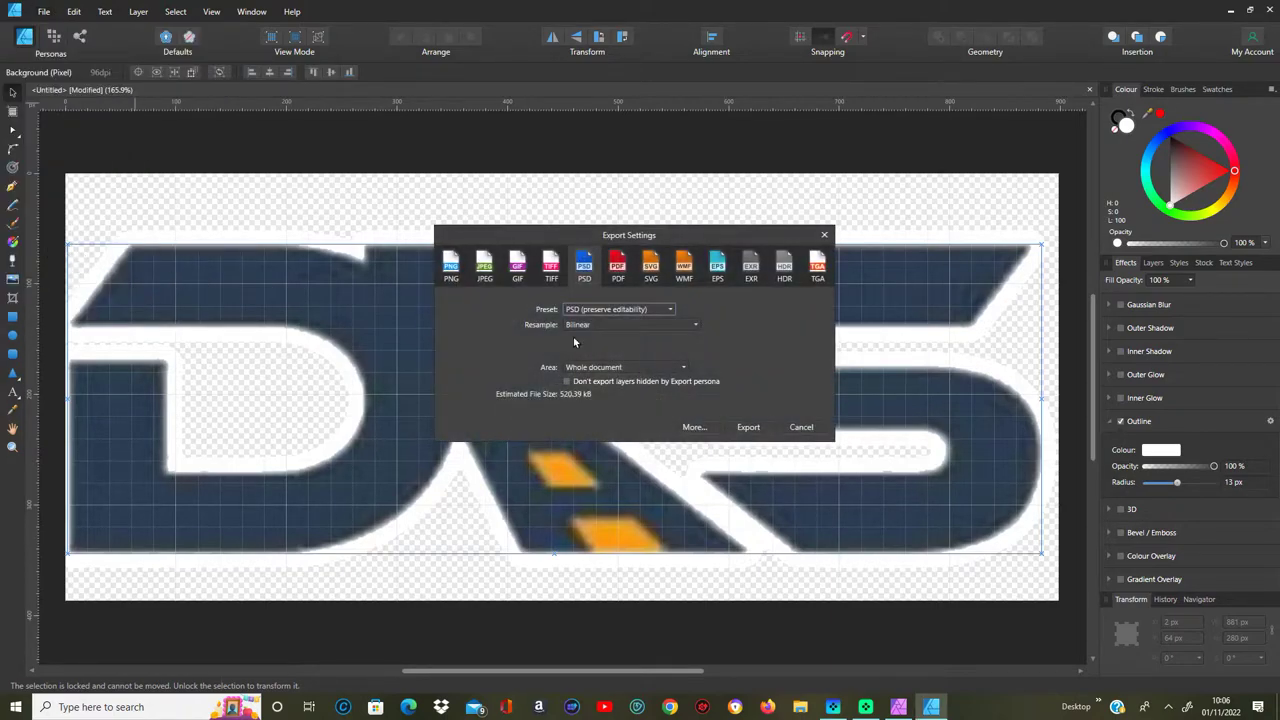
pyautogui.click(825, 235)
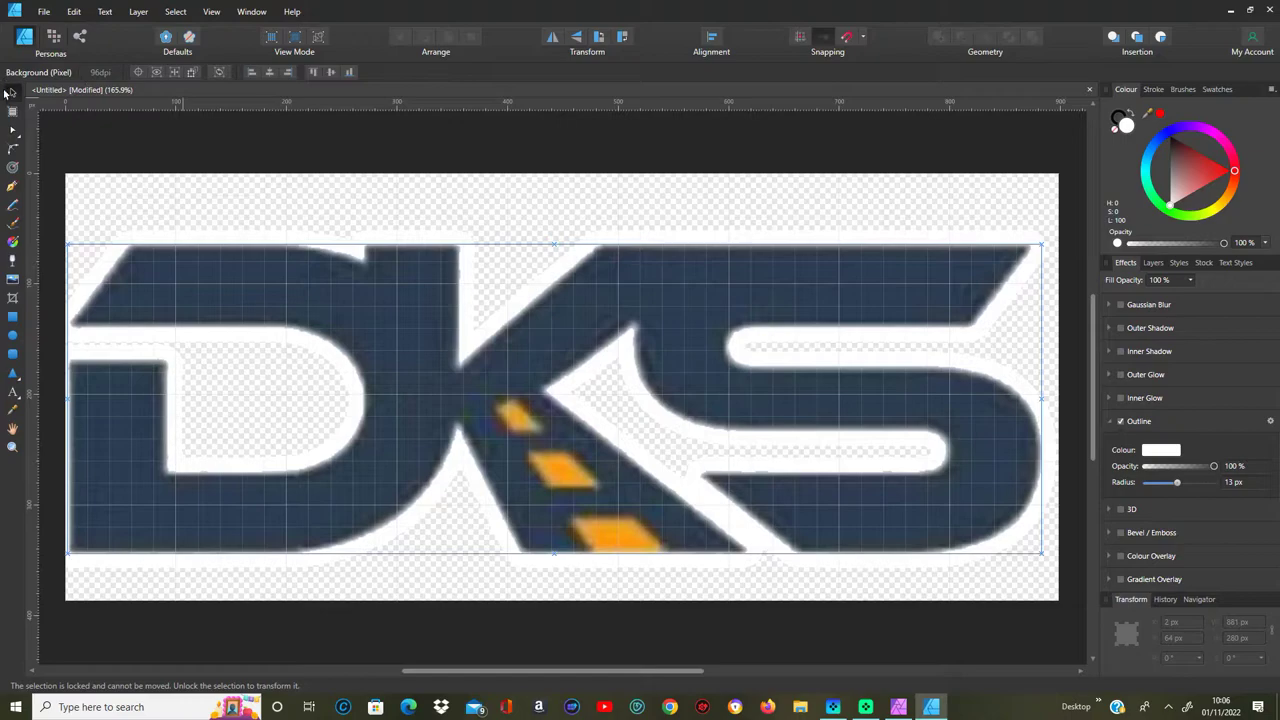
pyautogui.click(175, 11)
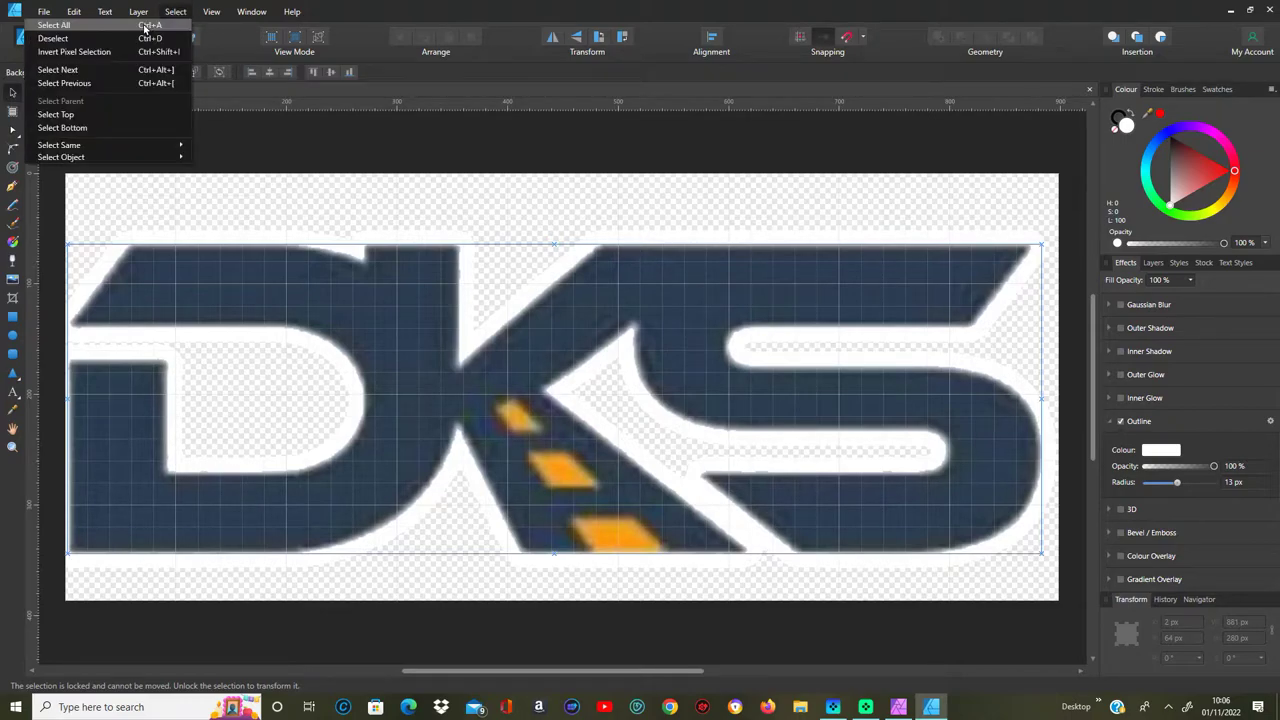
pyautogui.click(144, 29)
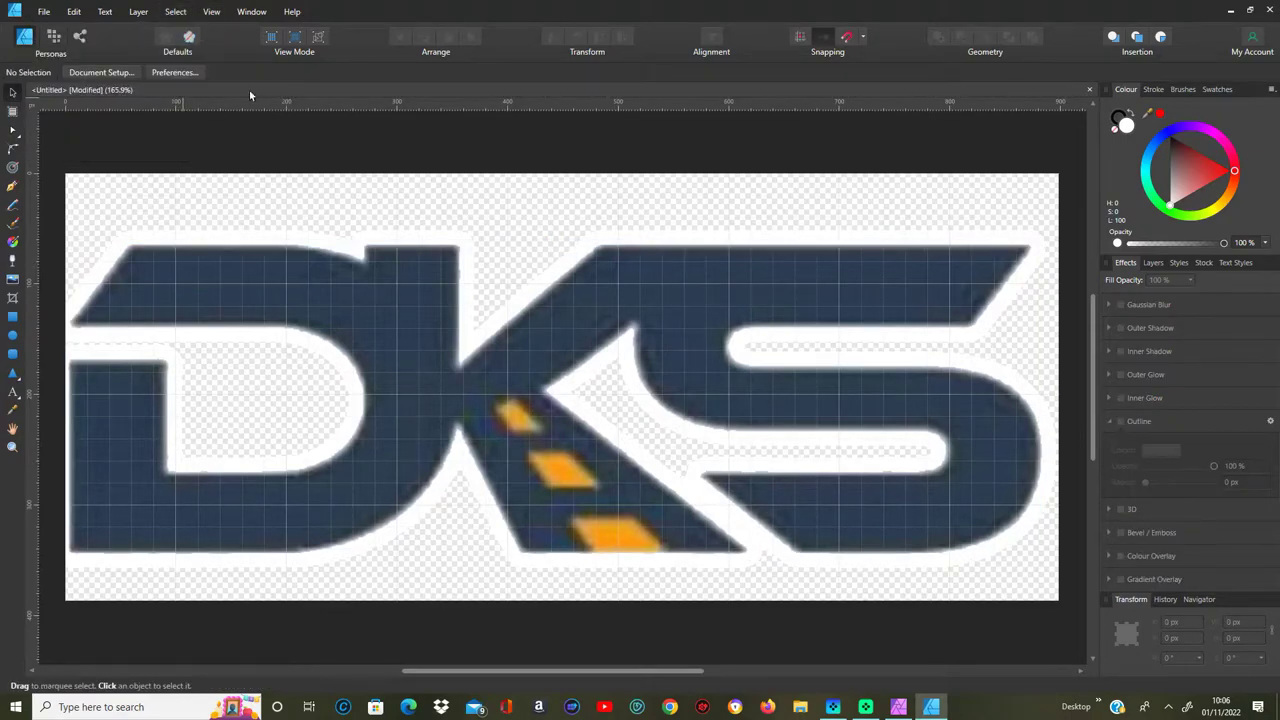
pyautogui.click(438, 345)
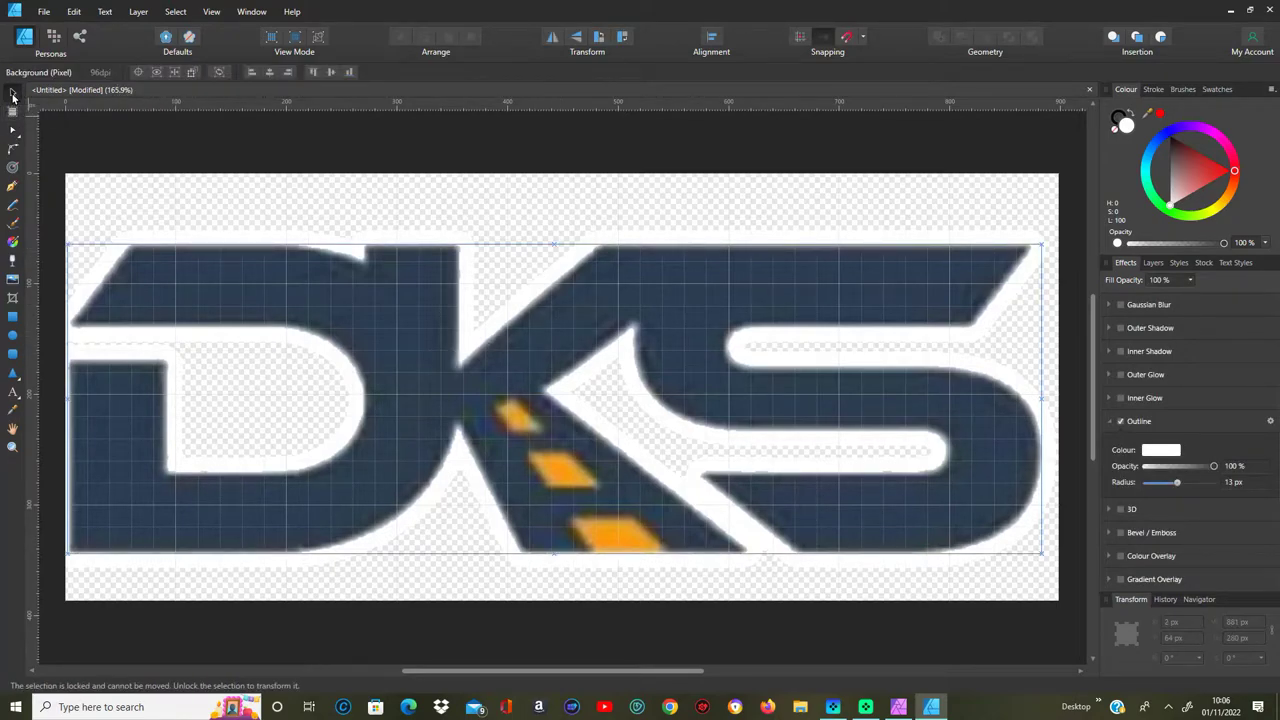
pyautogui.click(177, 14)
pyautogui.click(55, 38)
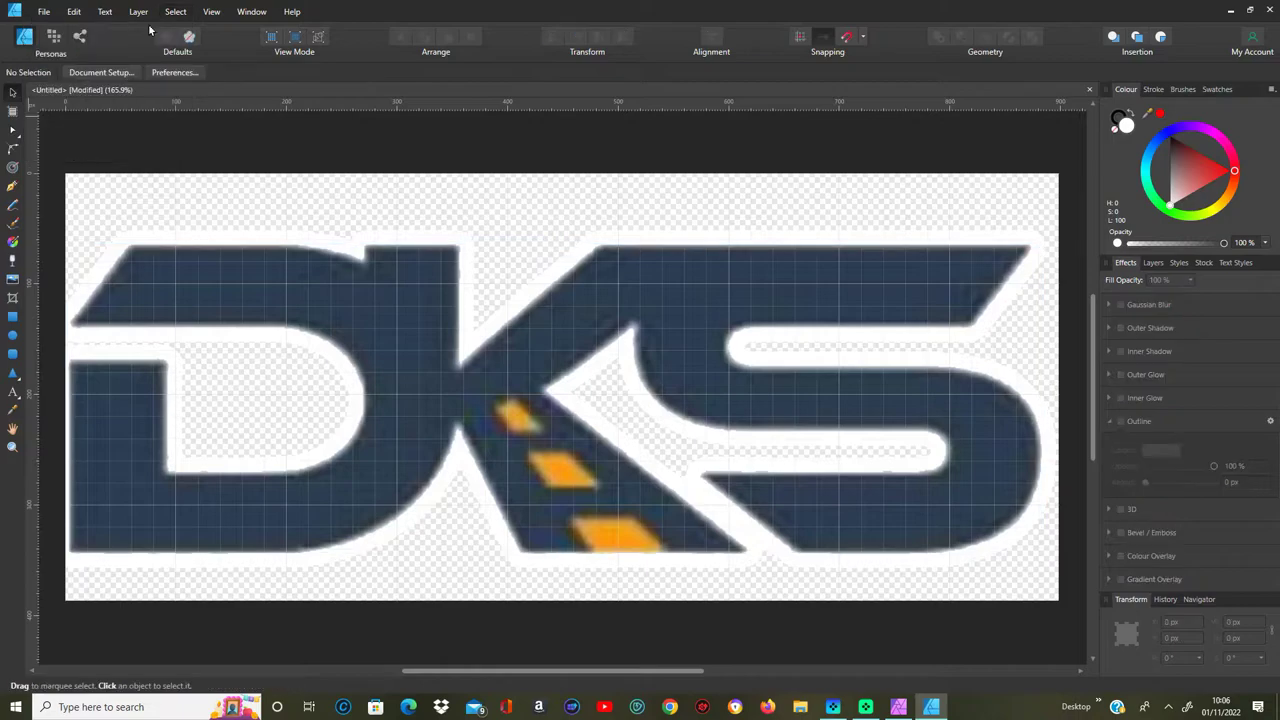
pyautogui.click(42, 12)
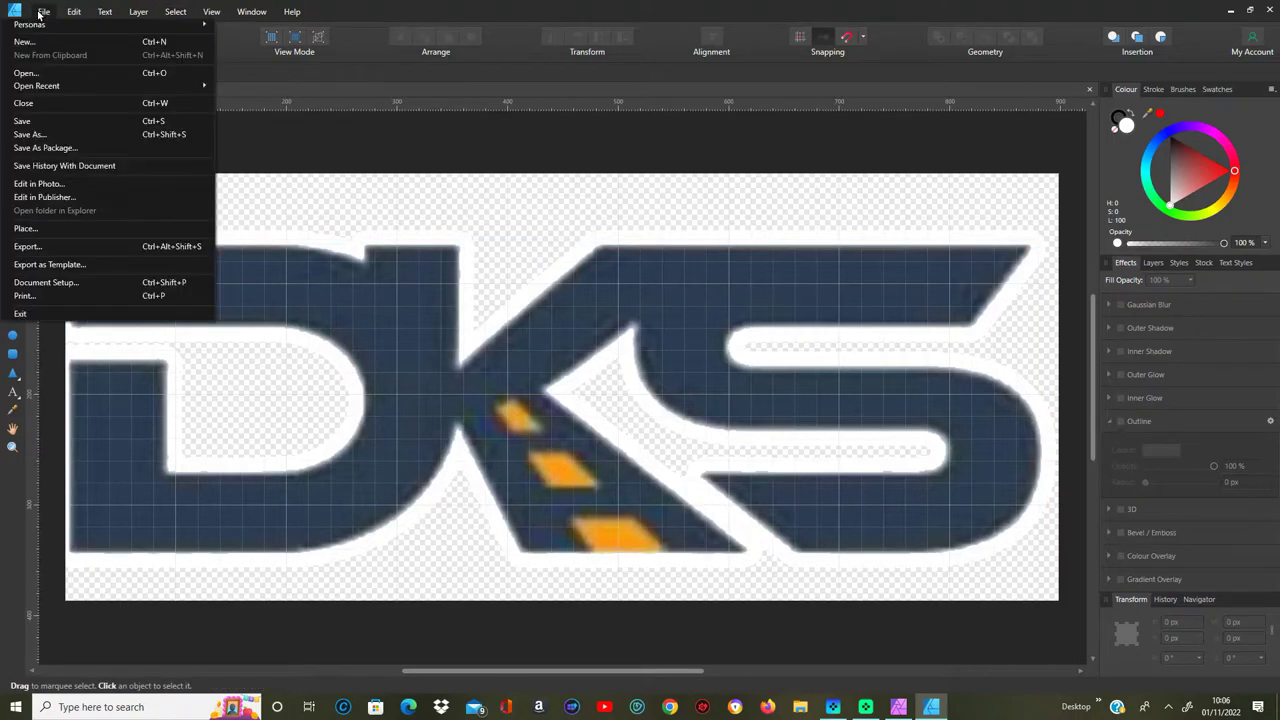
pyautogui.click(50, 247)
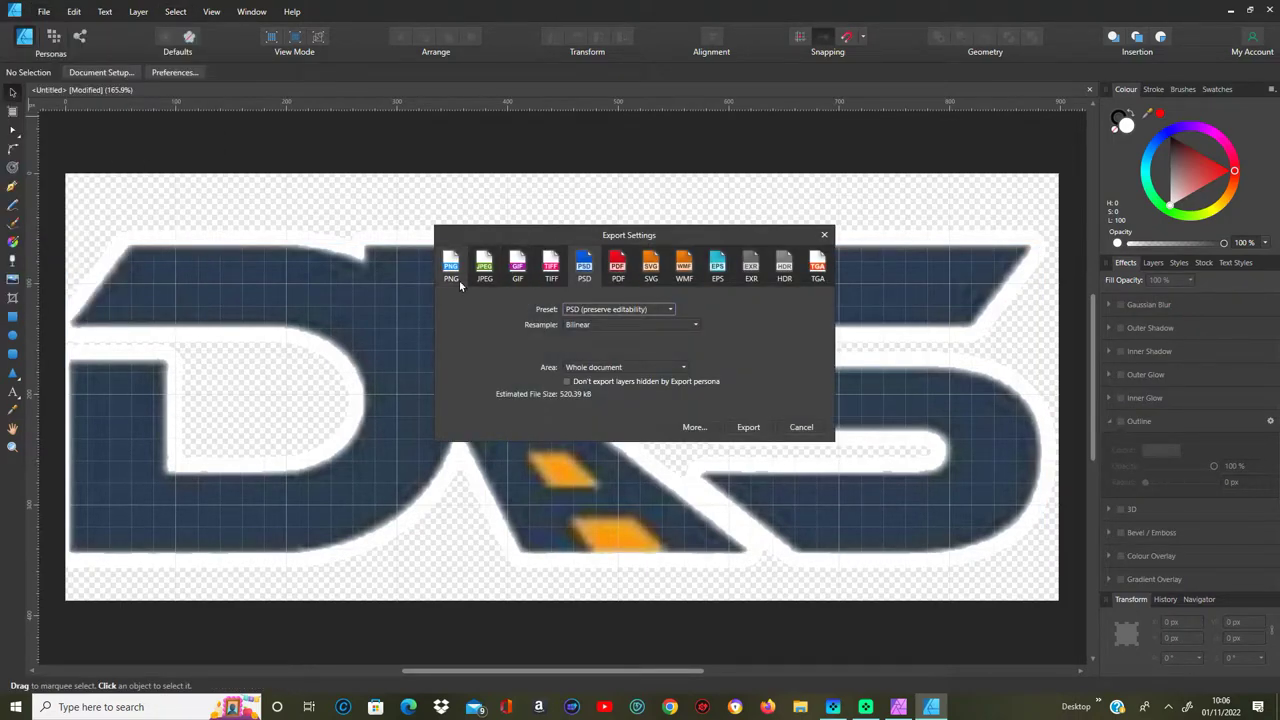
pyautogui.click(452, 268)
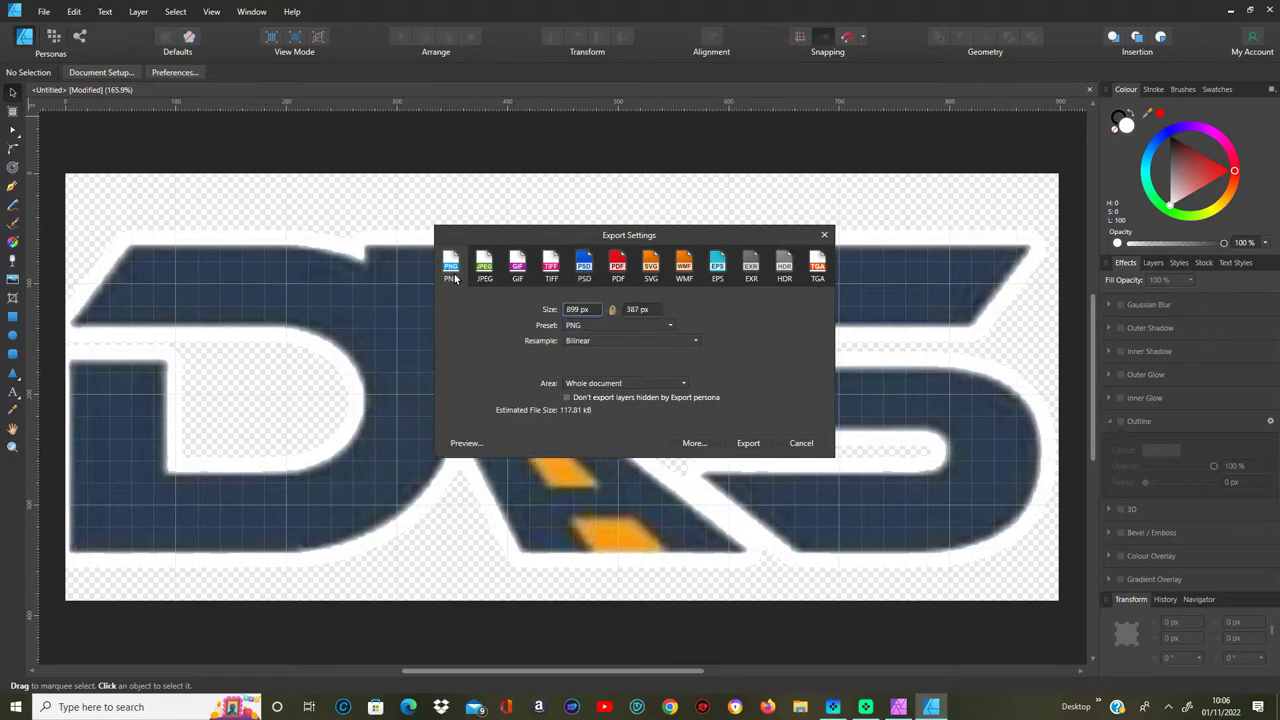
pyautogui.click(518, 276)
pyautogui.click(584, 268)
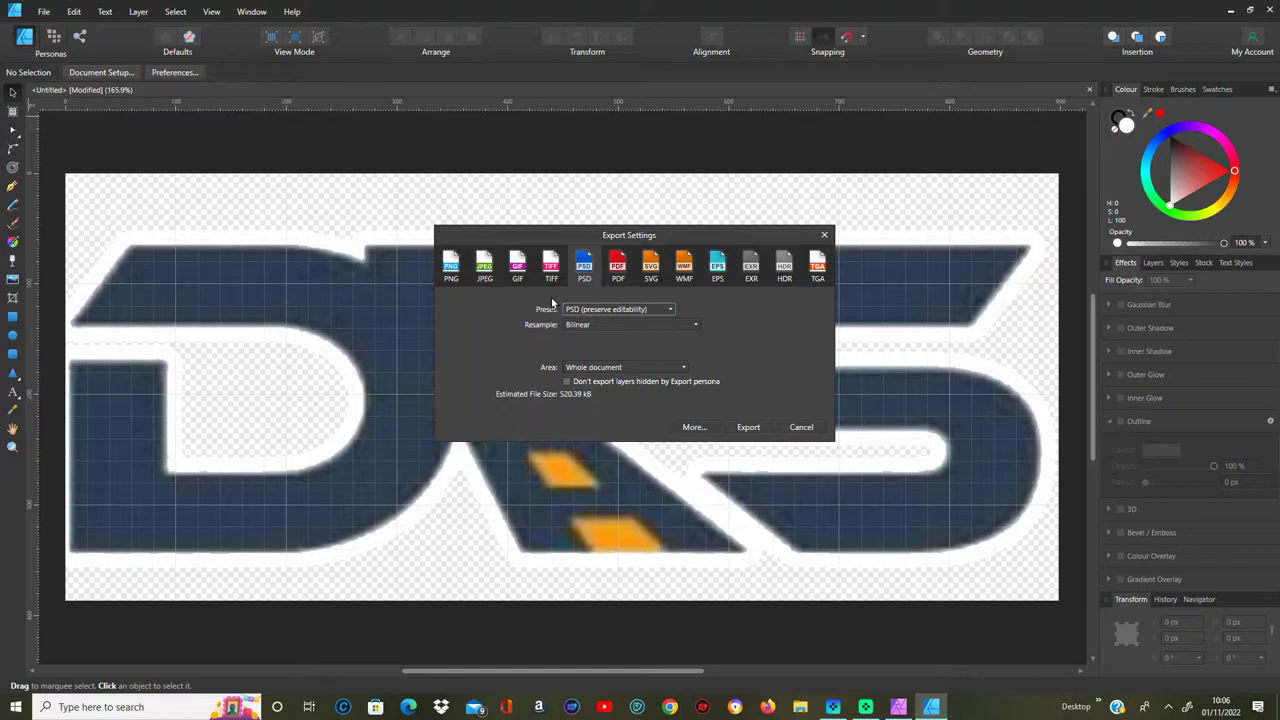
pyautogui.click(652, 268)
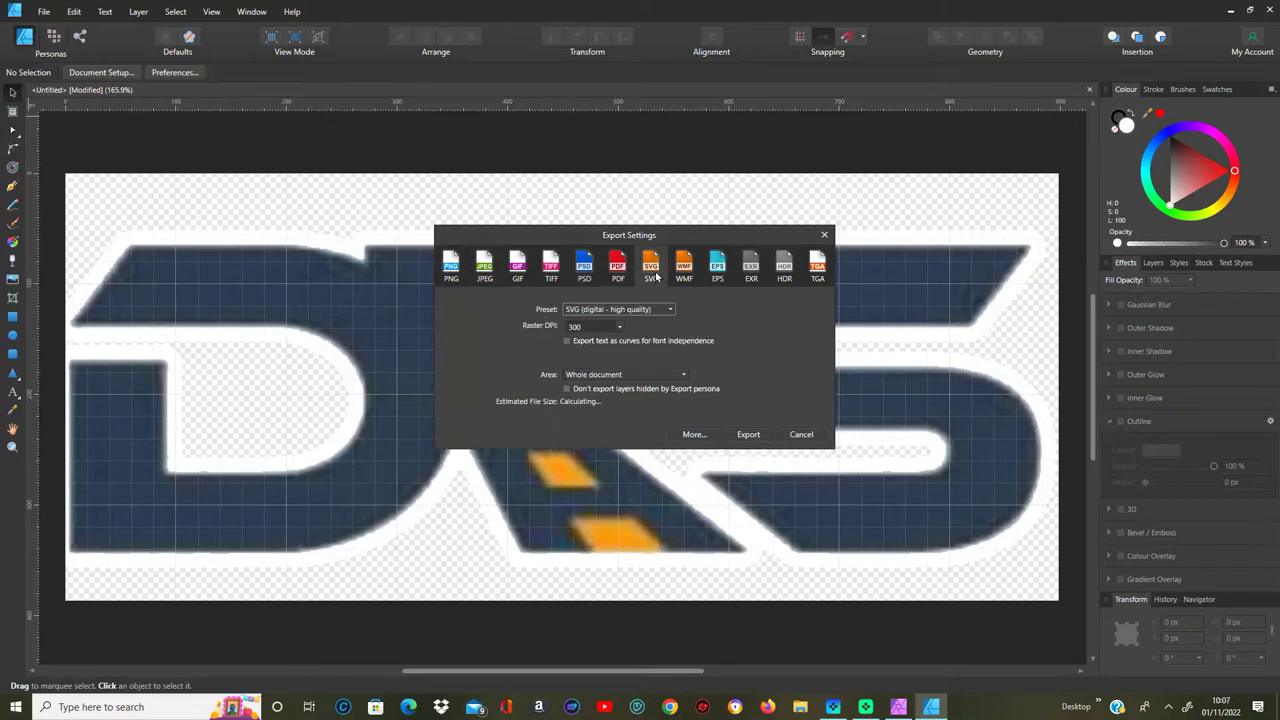
pyautogui.click(451, 268)
pyautogui.click(688, 383)
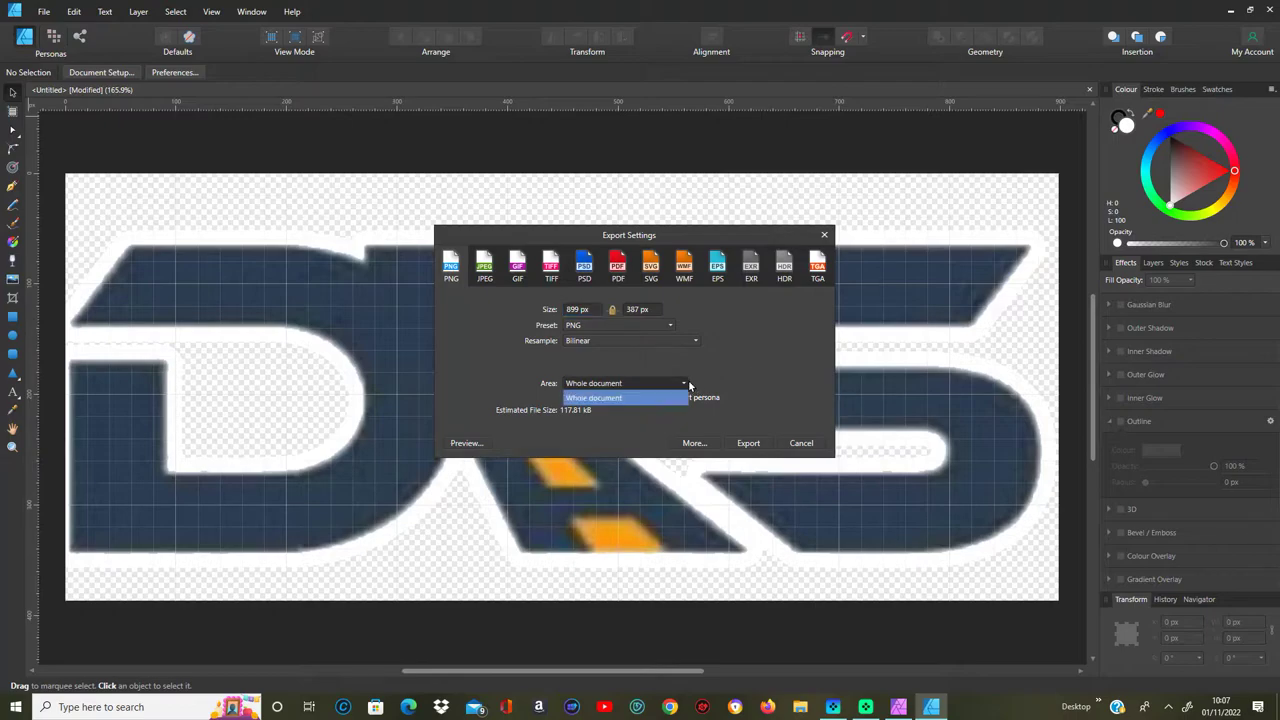
pyautogui.click(678, 390)
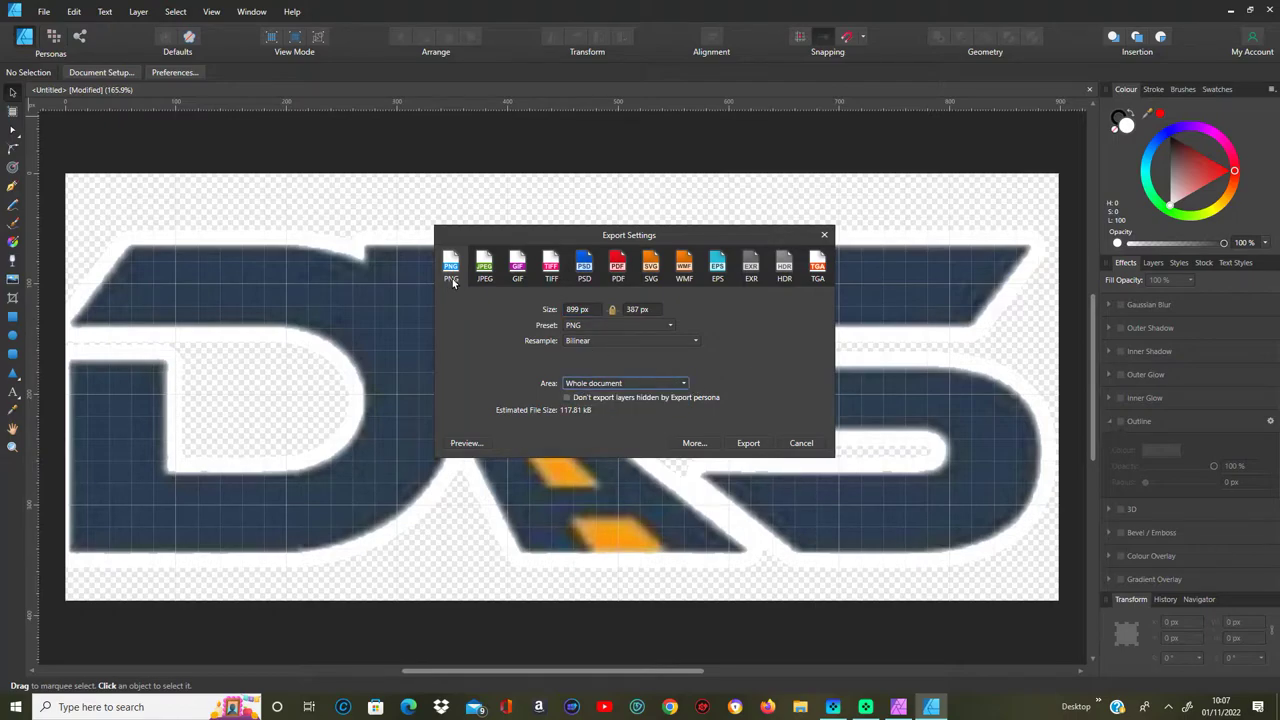
pyautogui.click(824, 235)
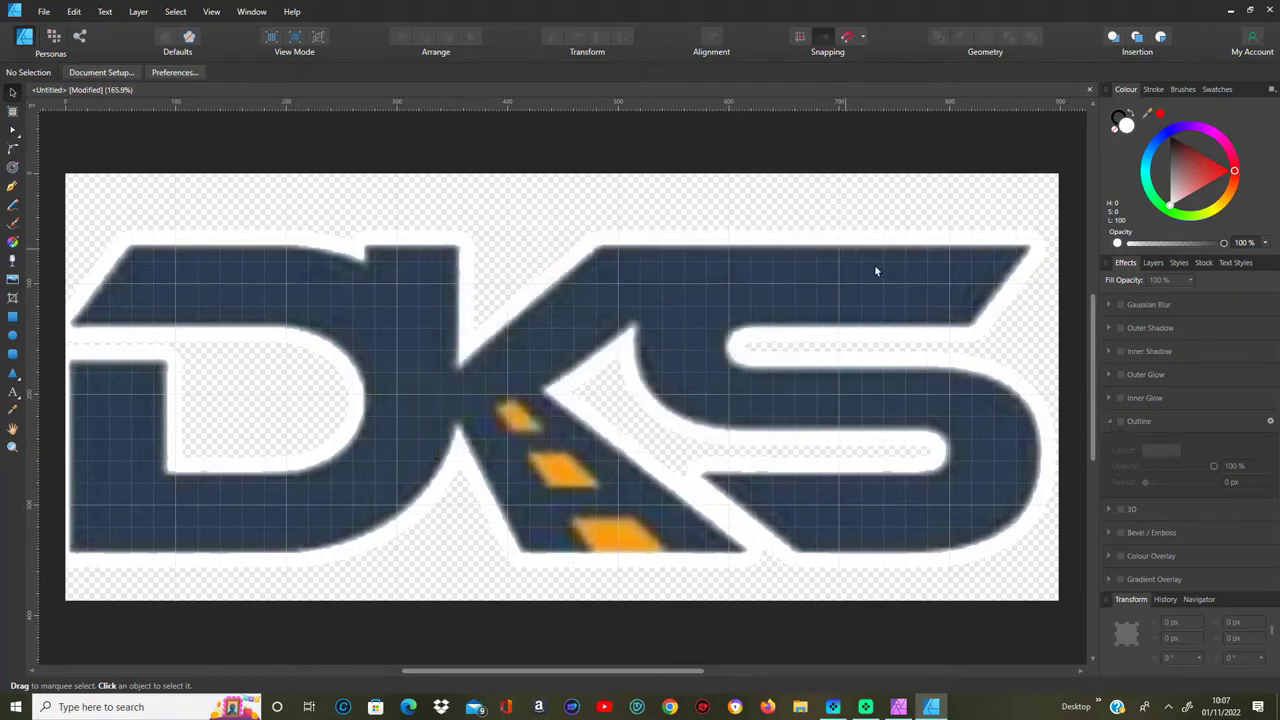
pyautogui.click(842, 306)
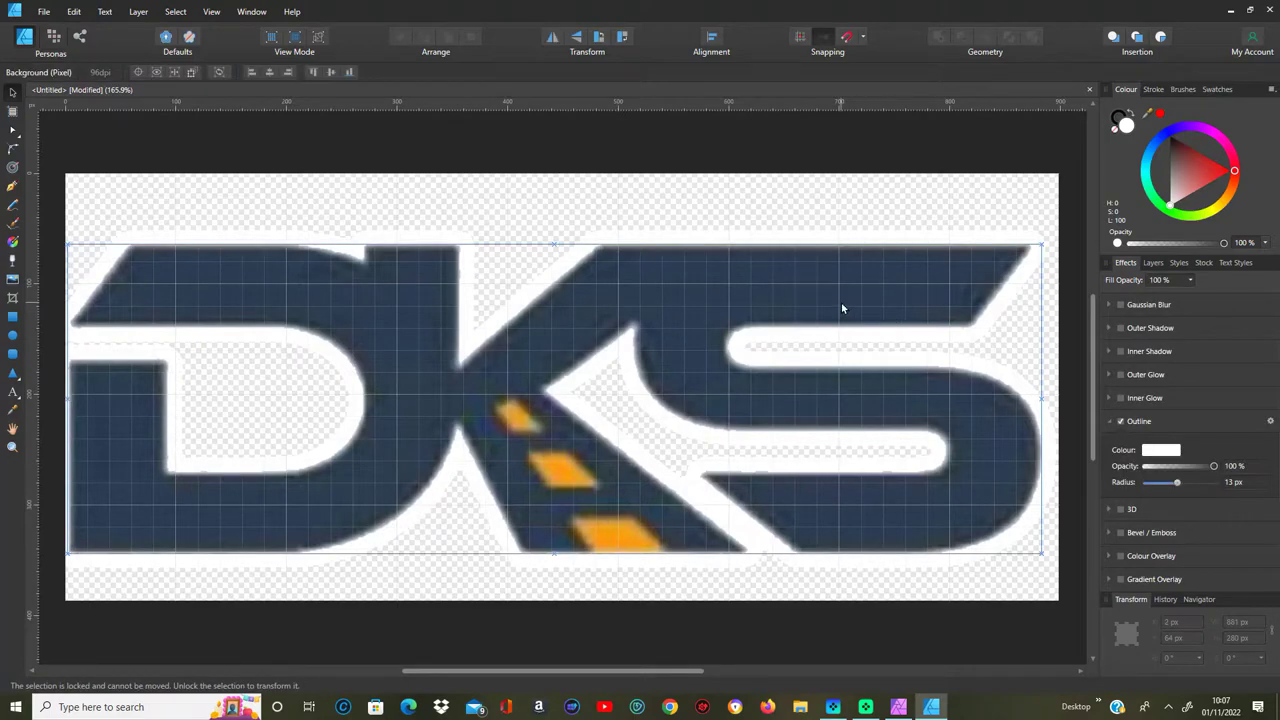
pyautogui.click(1150, 264)
pyautogui.doubleClick(1162, 302)
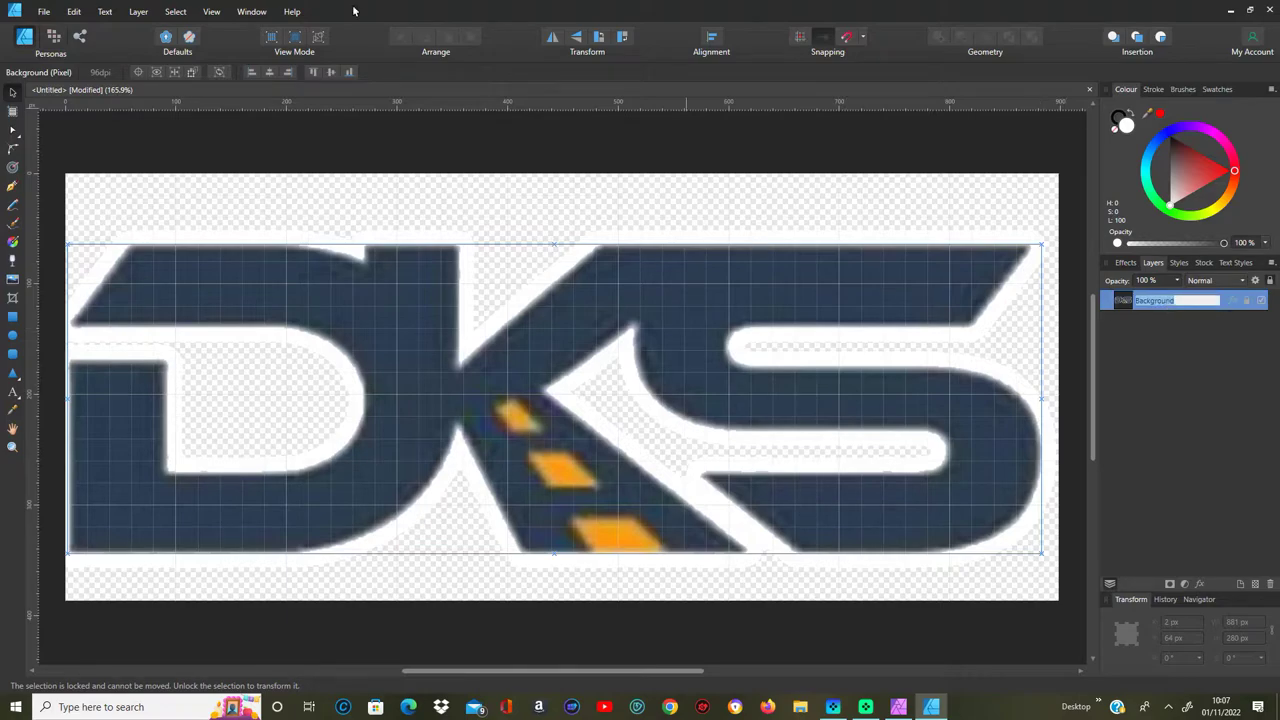
# Step: Export the selection only as PNG, saving it to the Desktop as test.png (909 × 308 px)
pyautogui.click(44, 11)
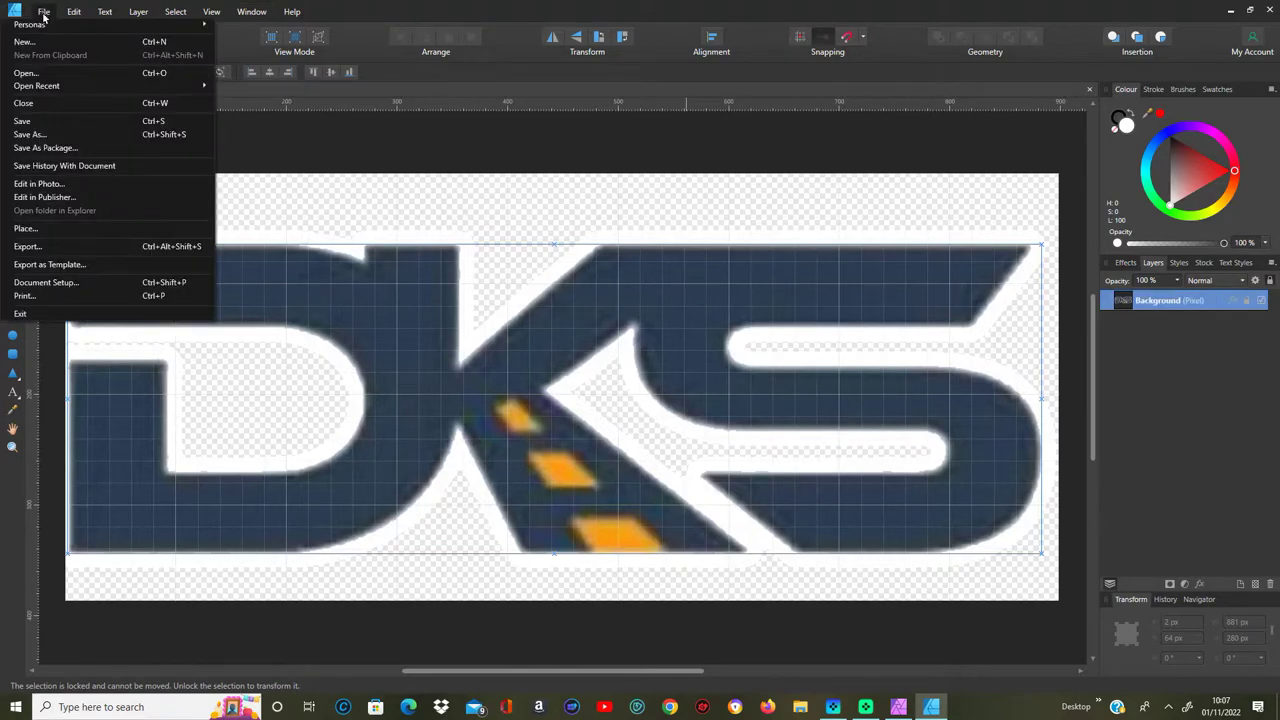
pyautogui.click(48, 248)
pyautogui.click(682, 377)
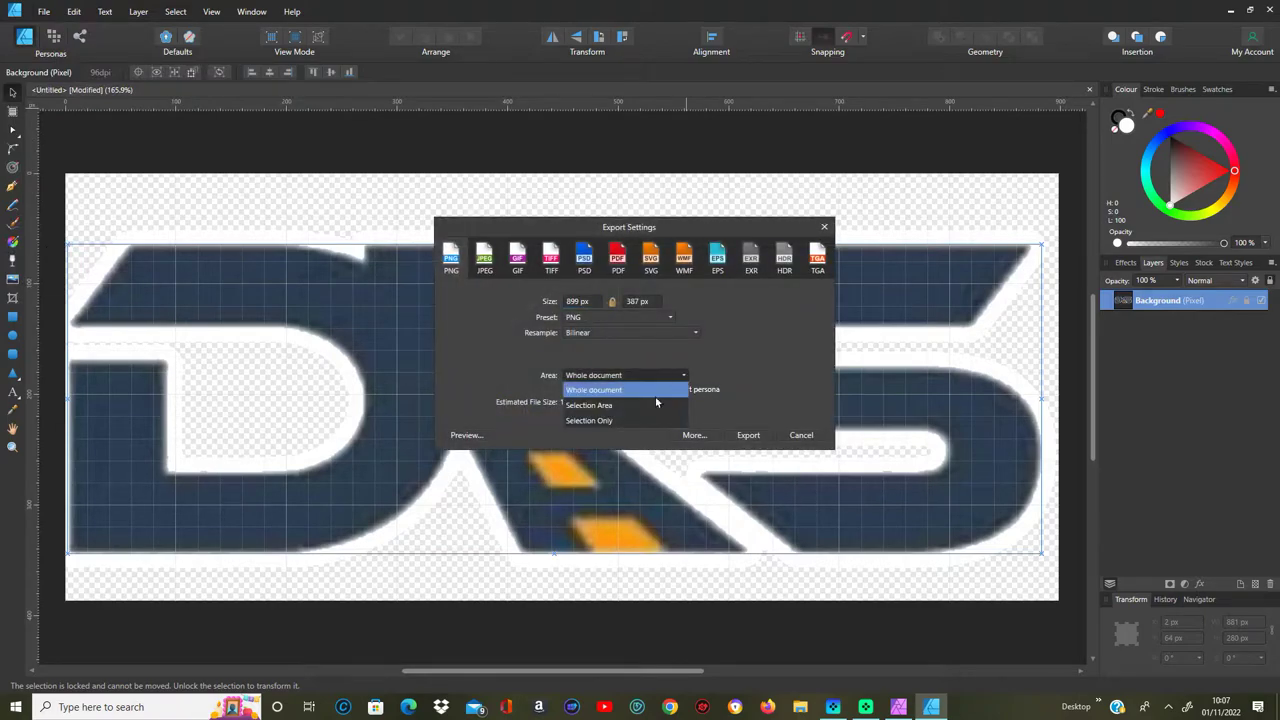
pyautogui.click(606, 421)
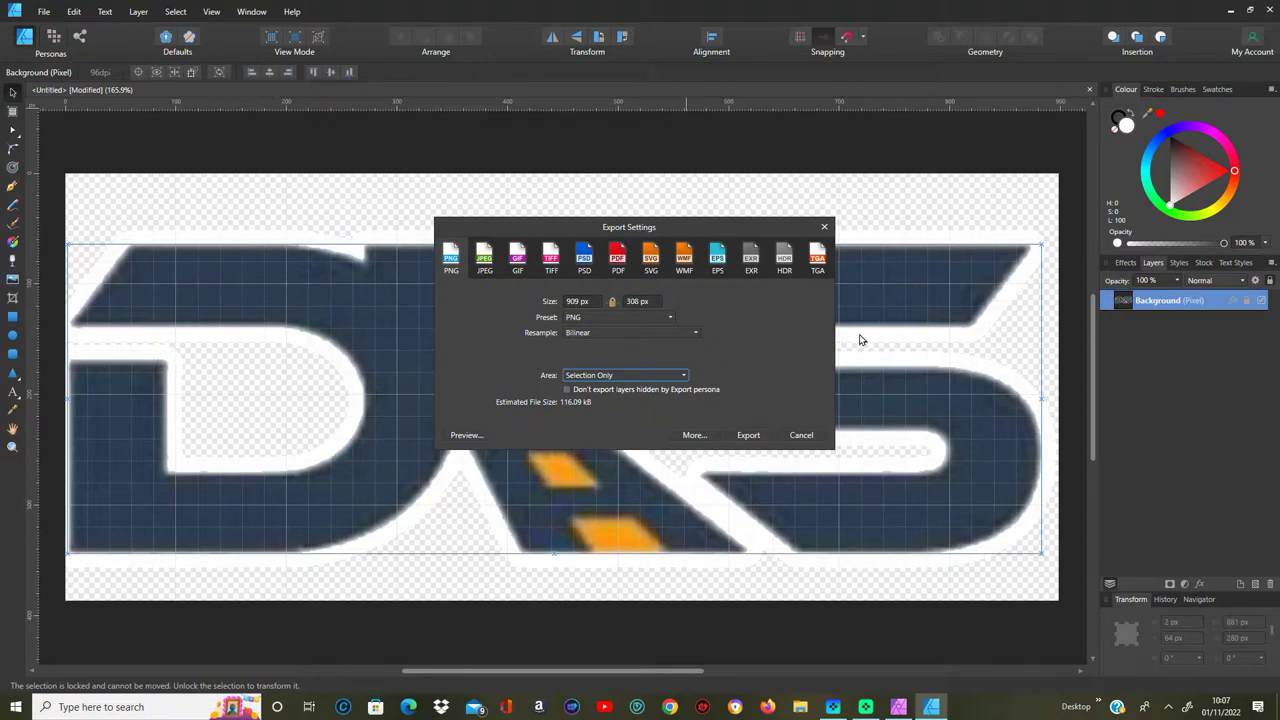
pyautogui.click(757, 438)
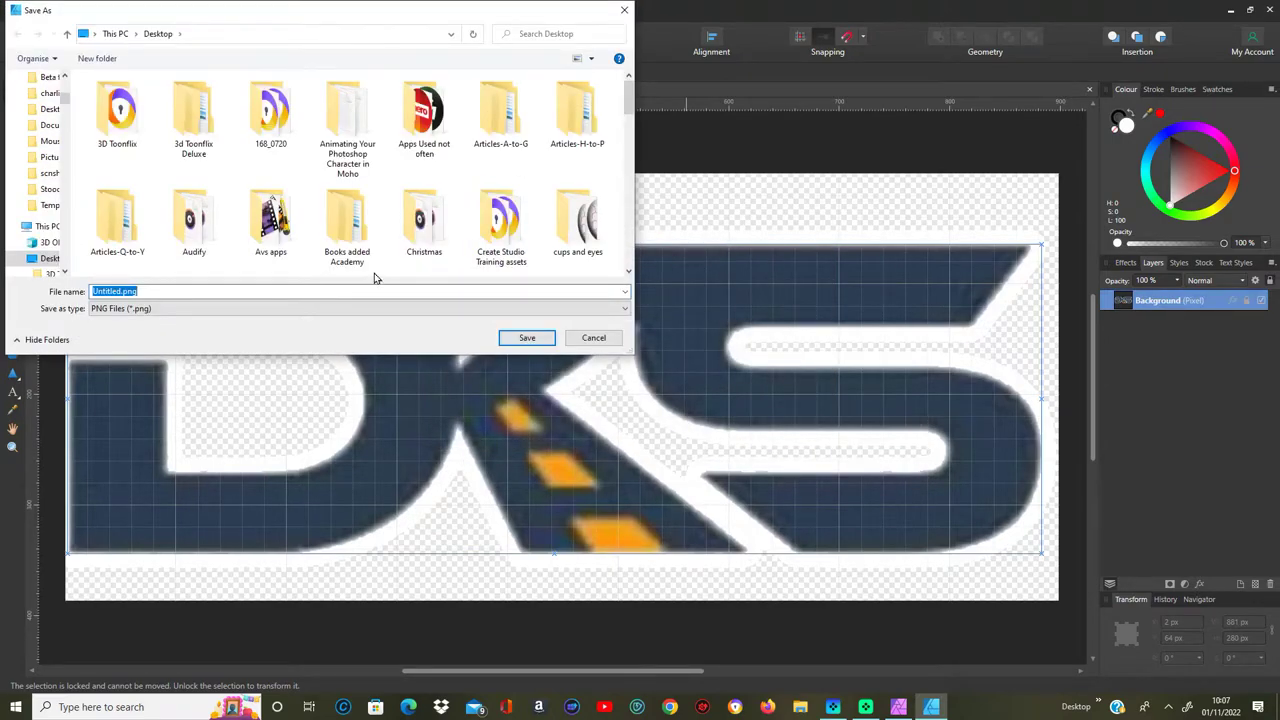
pyautogui.doubleClick(119, 291)
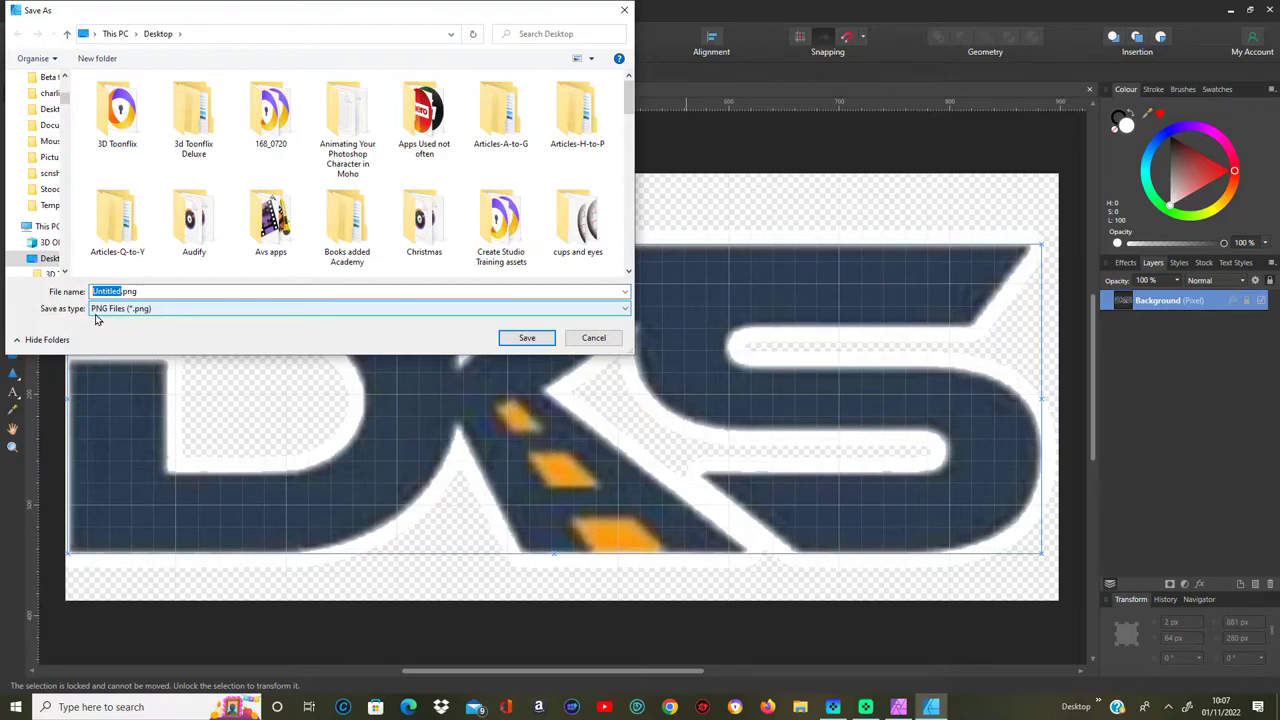
pyautogui.write('tes')
pyautogui.press('Return')
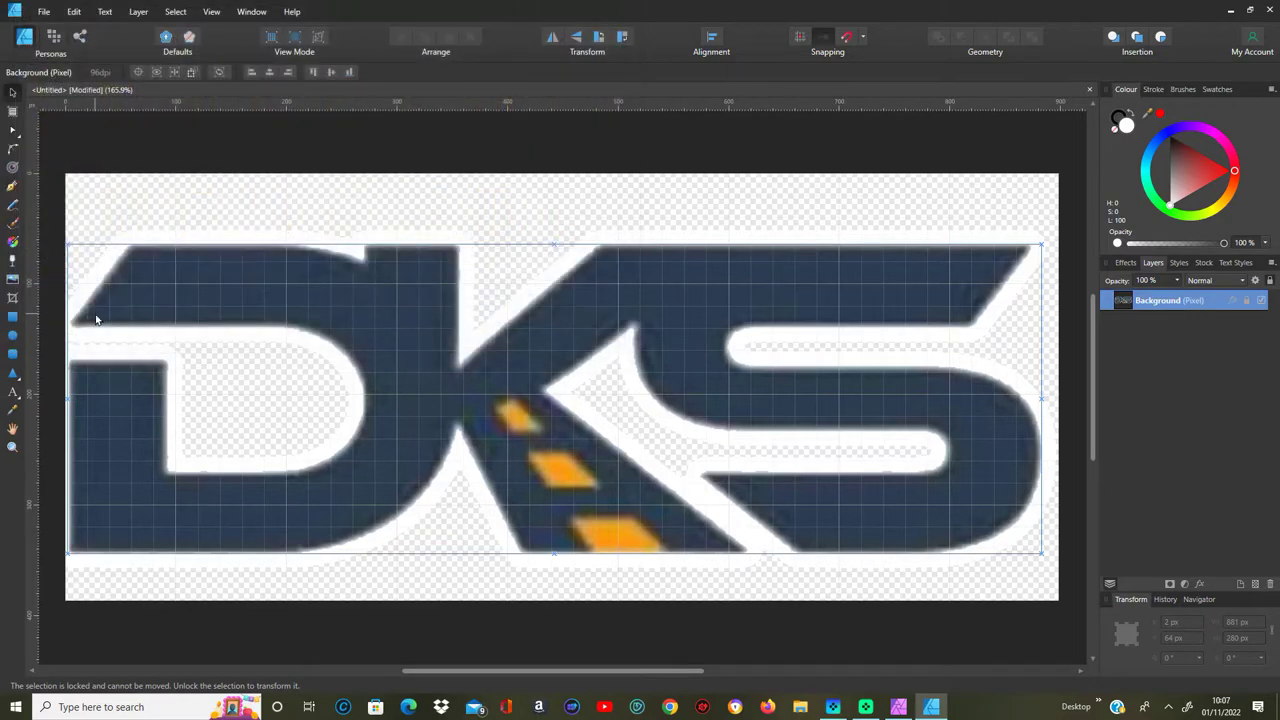
pyautogui.click(1273, 11)
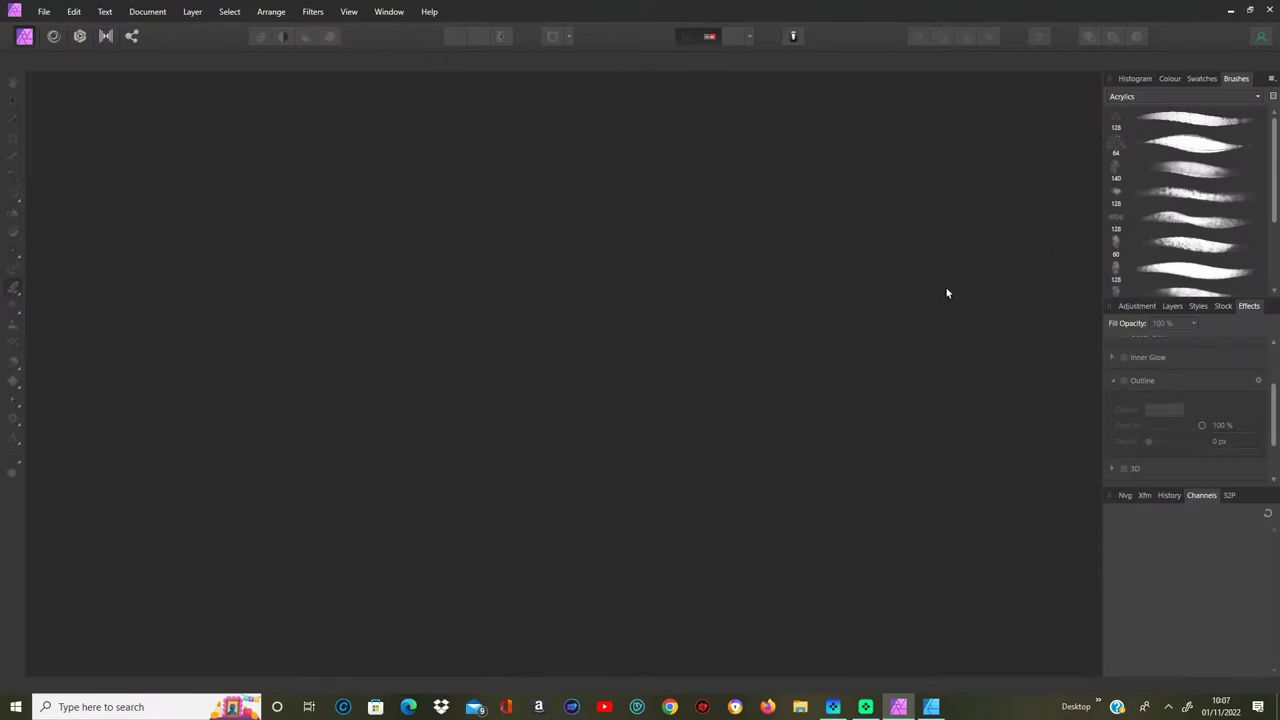
pyautogui.click(1269, 11)
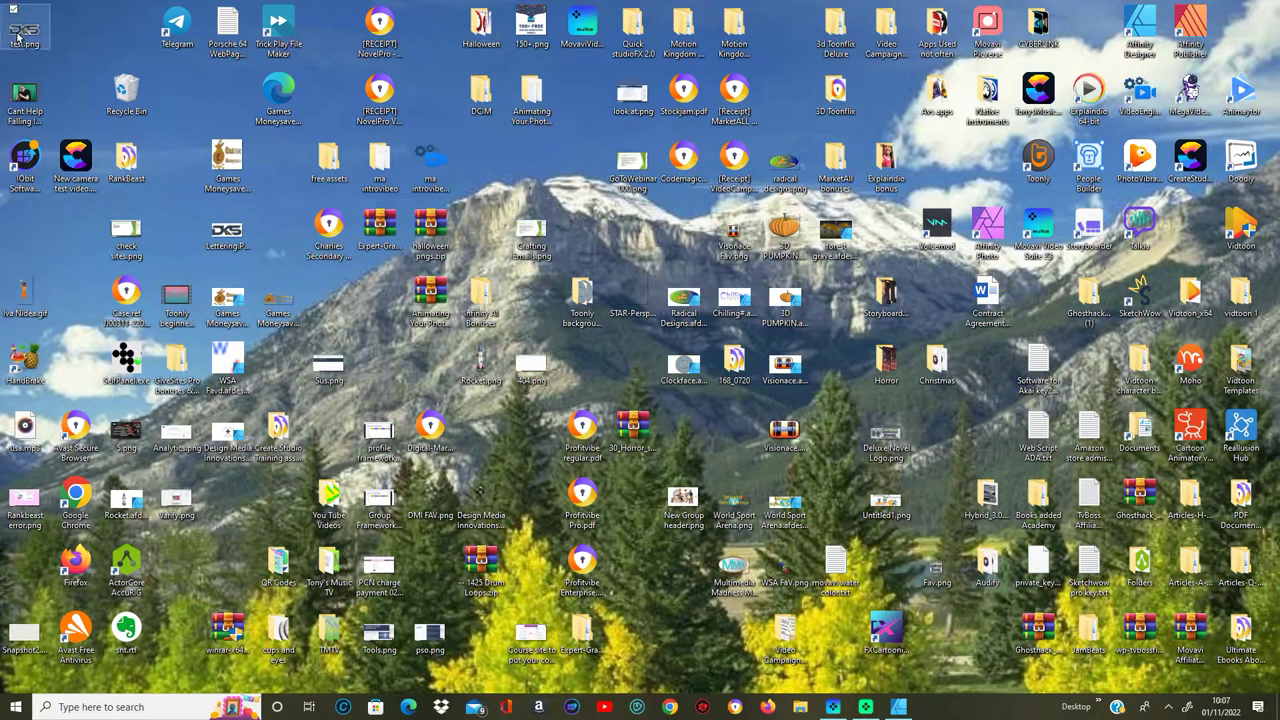
pyautogui.press('Return')
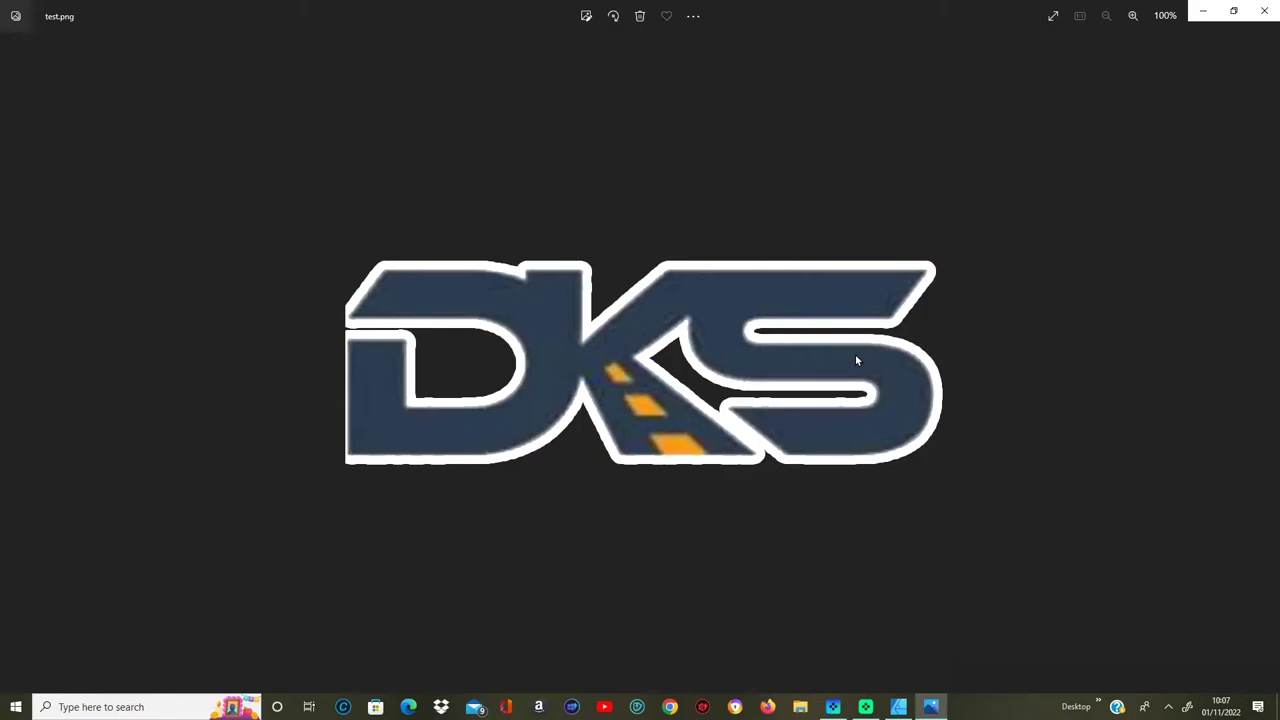
pyautogui.click(1267, 13)
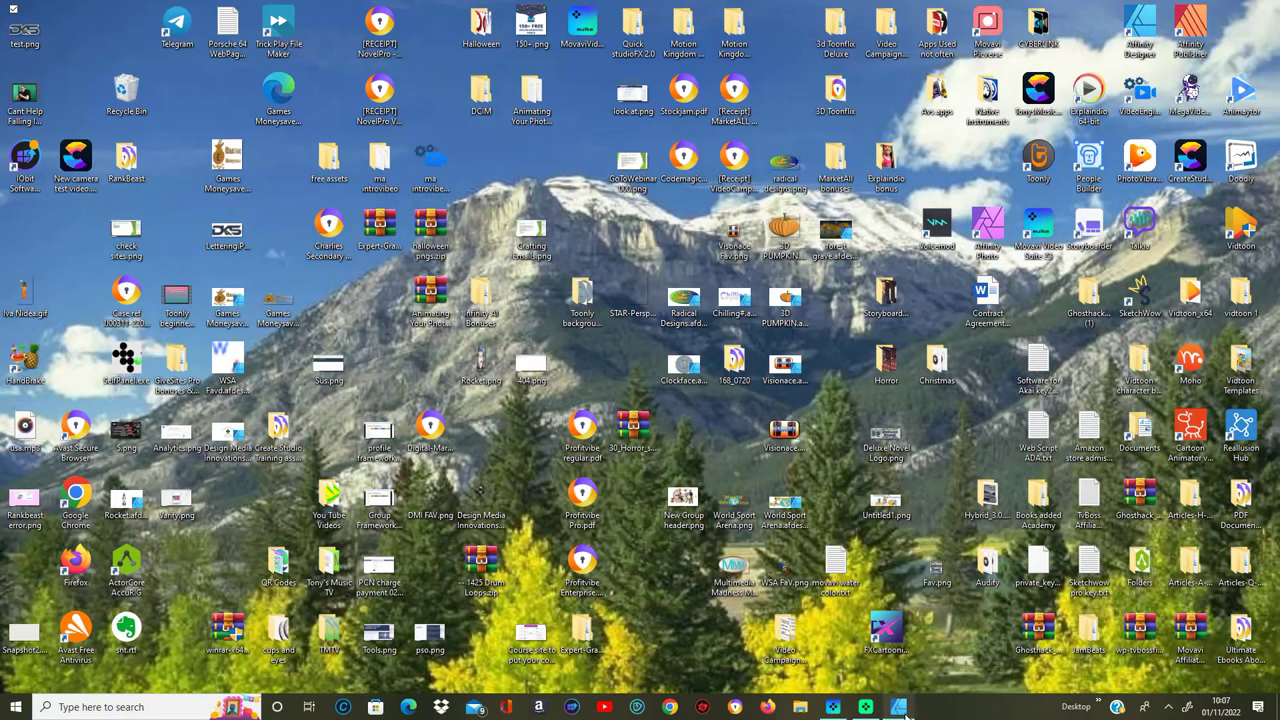
pyautogui.click(899, 707)
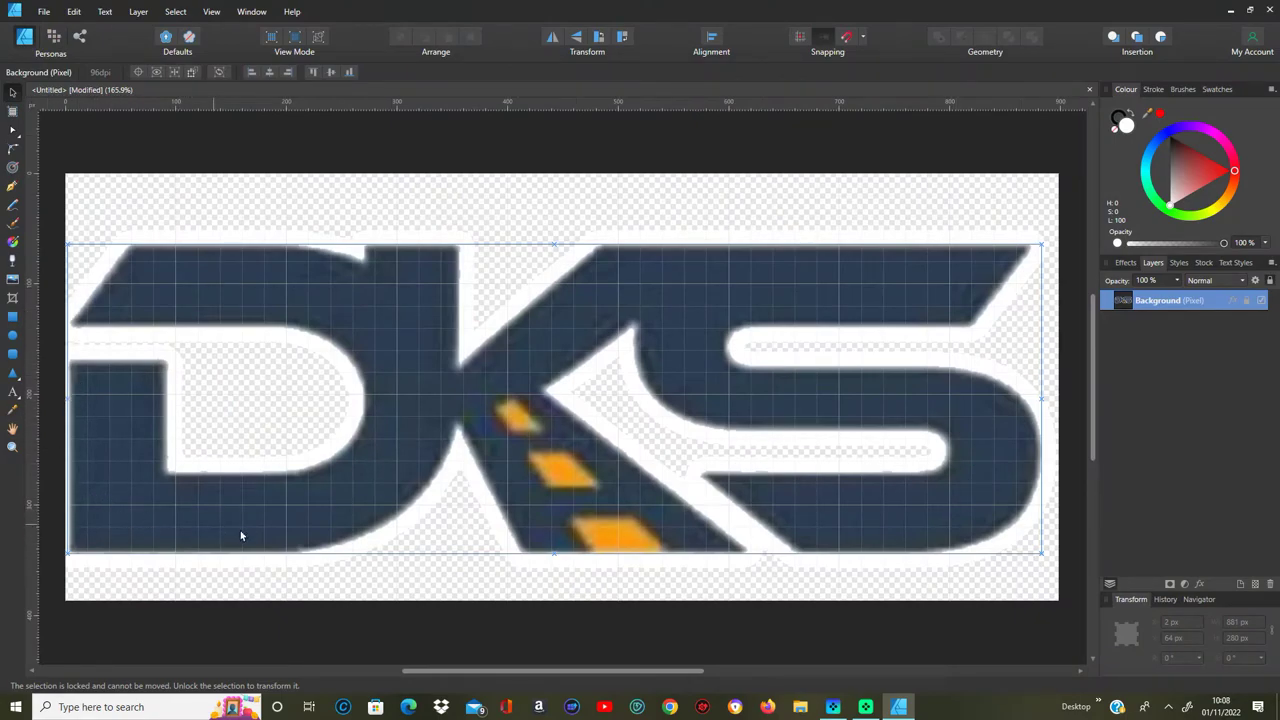
# Step: Create a new preset-size document, then close the blank white one
pyautogui.click(45, 12)
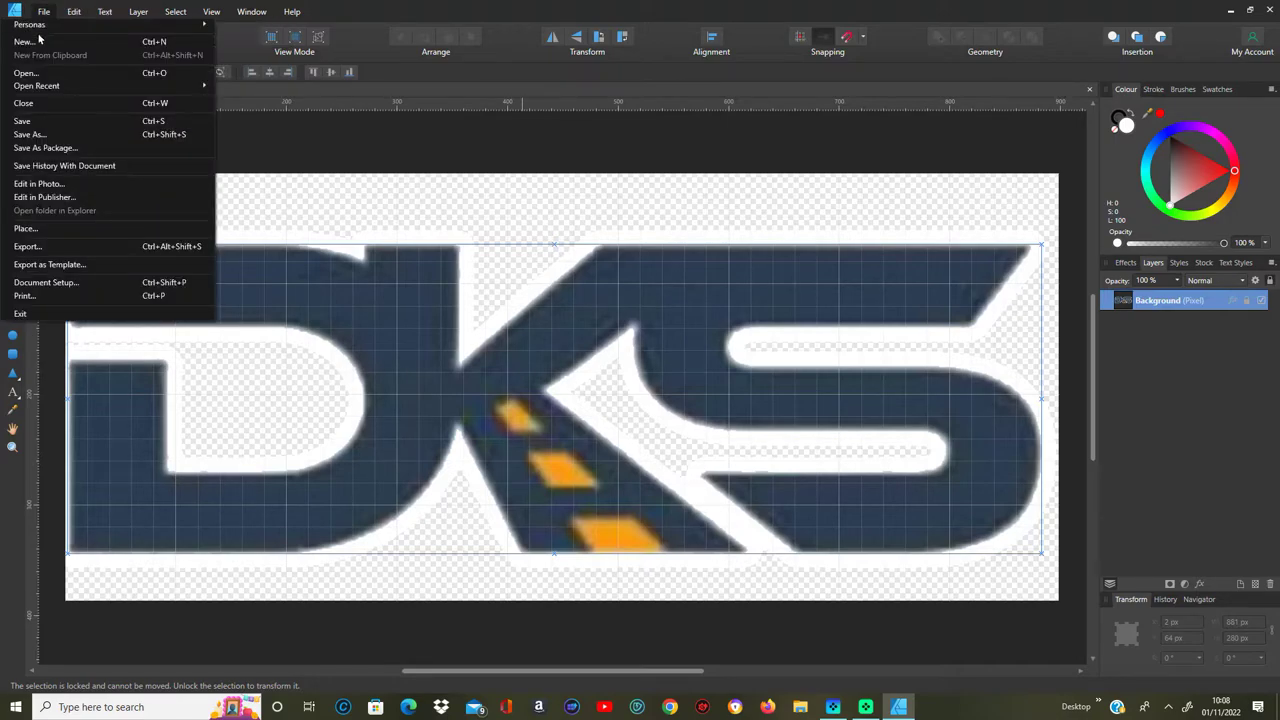
pyautogui.click(38, 42)
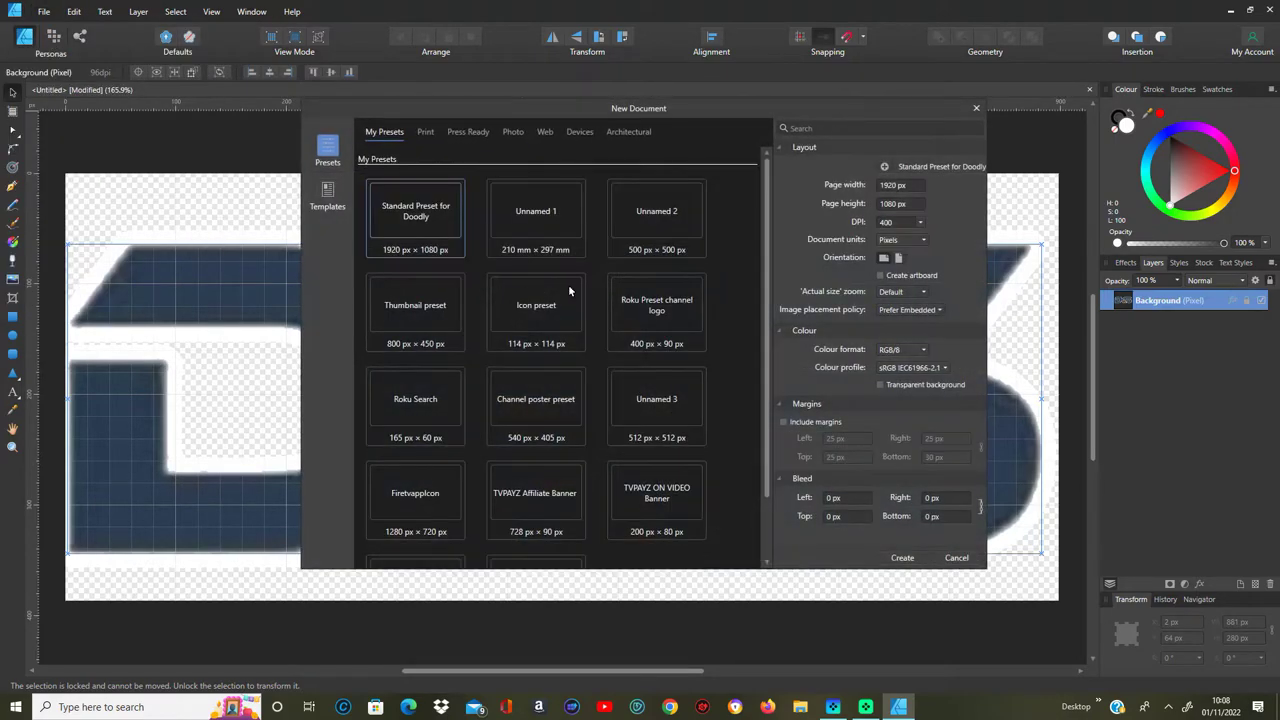
pyautogui.click(903, 558)
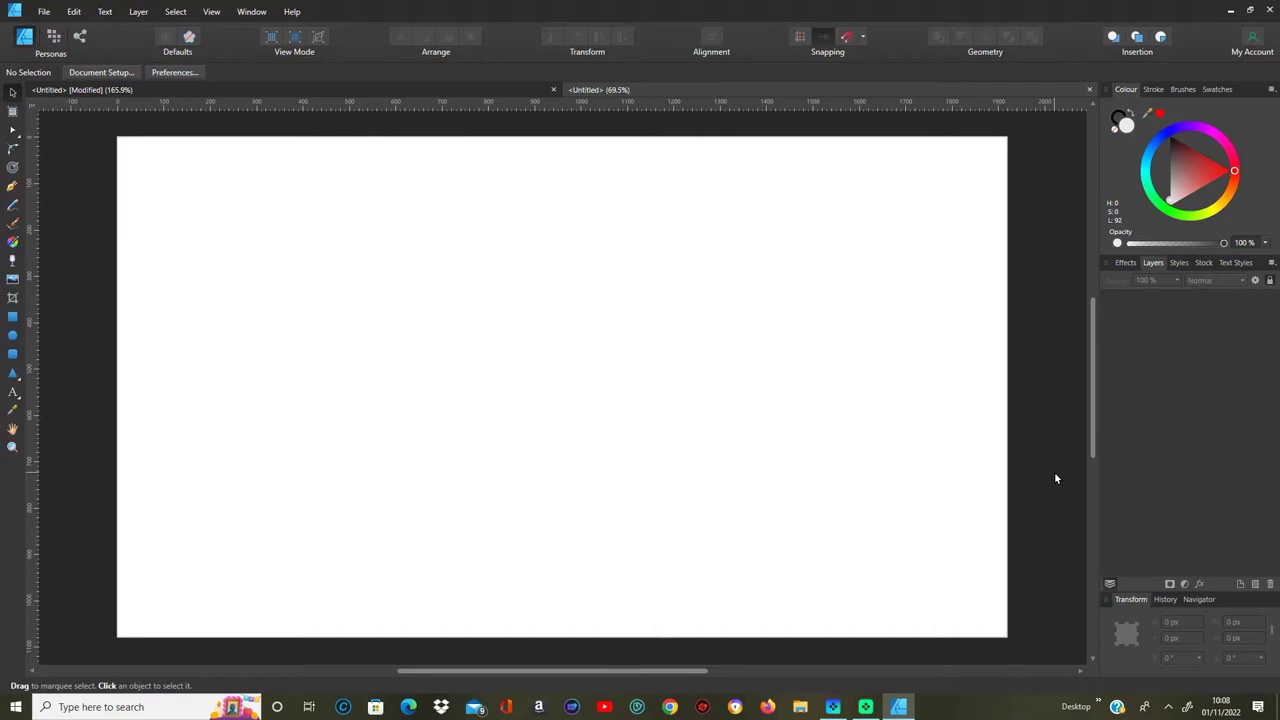
pyautogui.click(1090, 91)
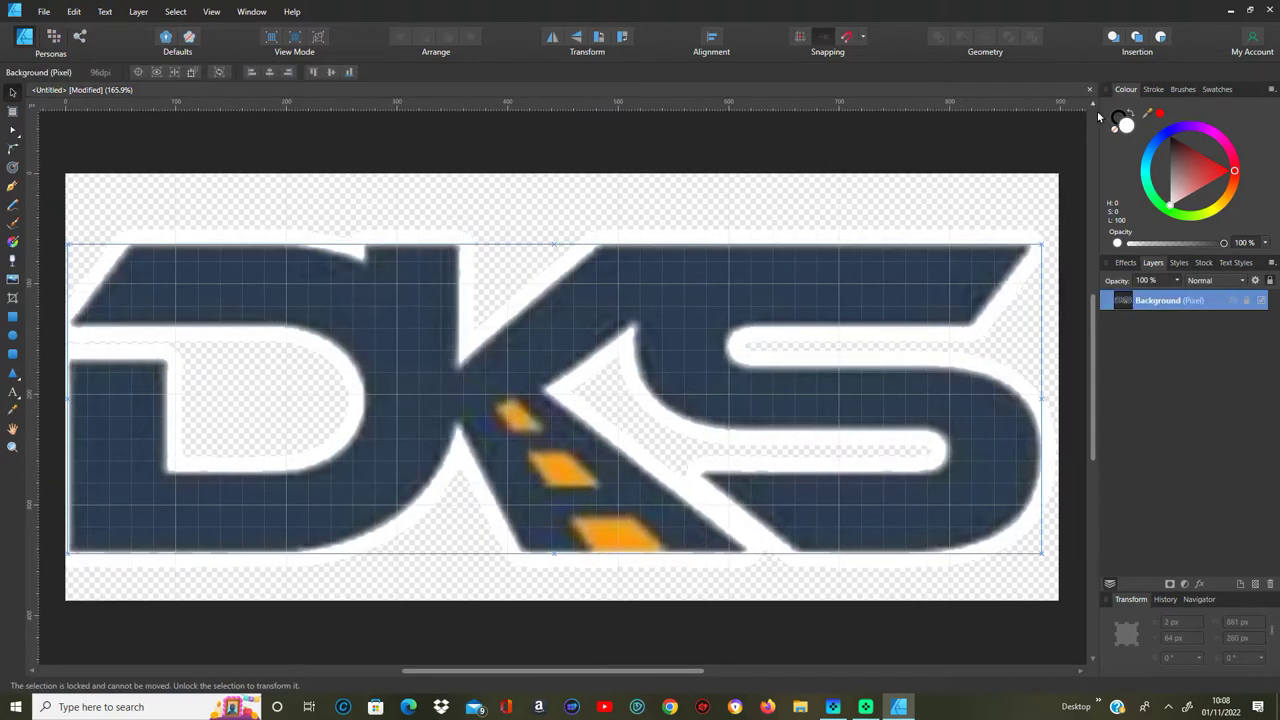
# Step: Create a 1920 × 1080 px transparent-background document and return to the DKS logo tab
pyautogui.click(45, 12)
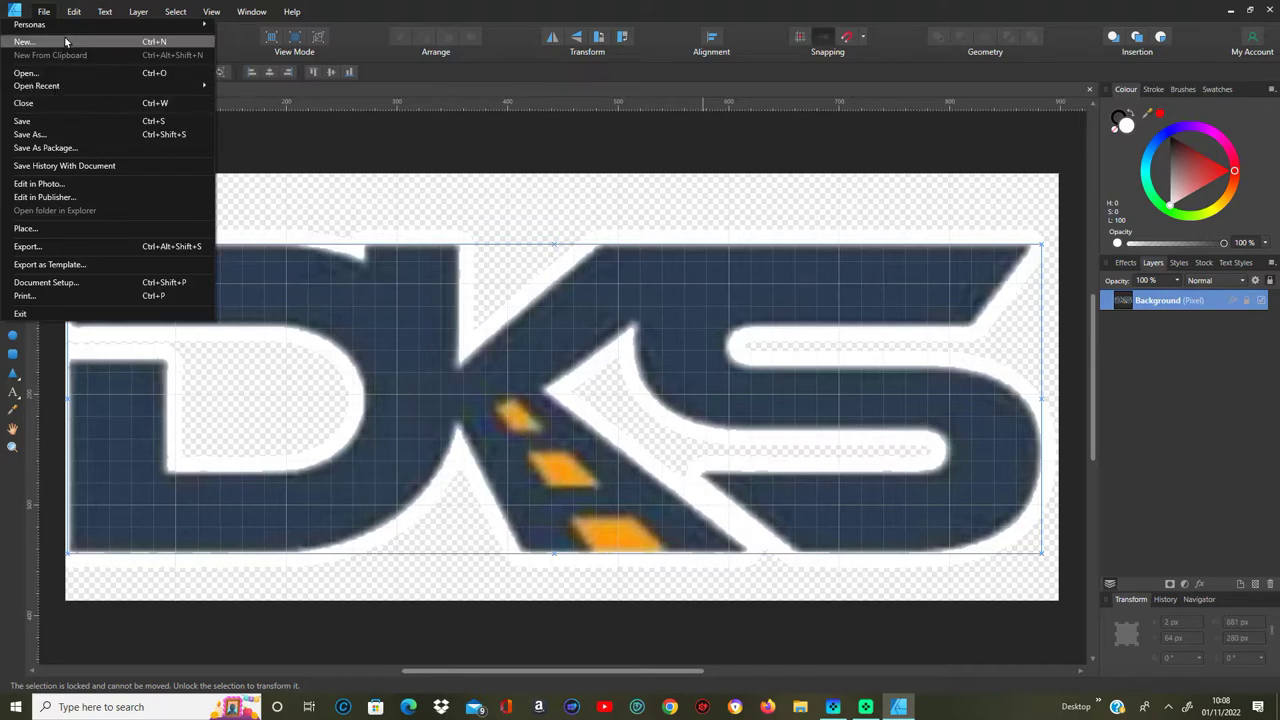
pyautogui.click(67, 40)
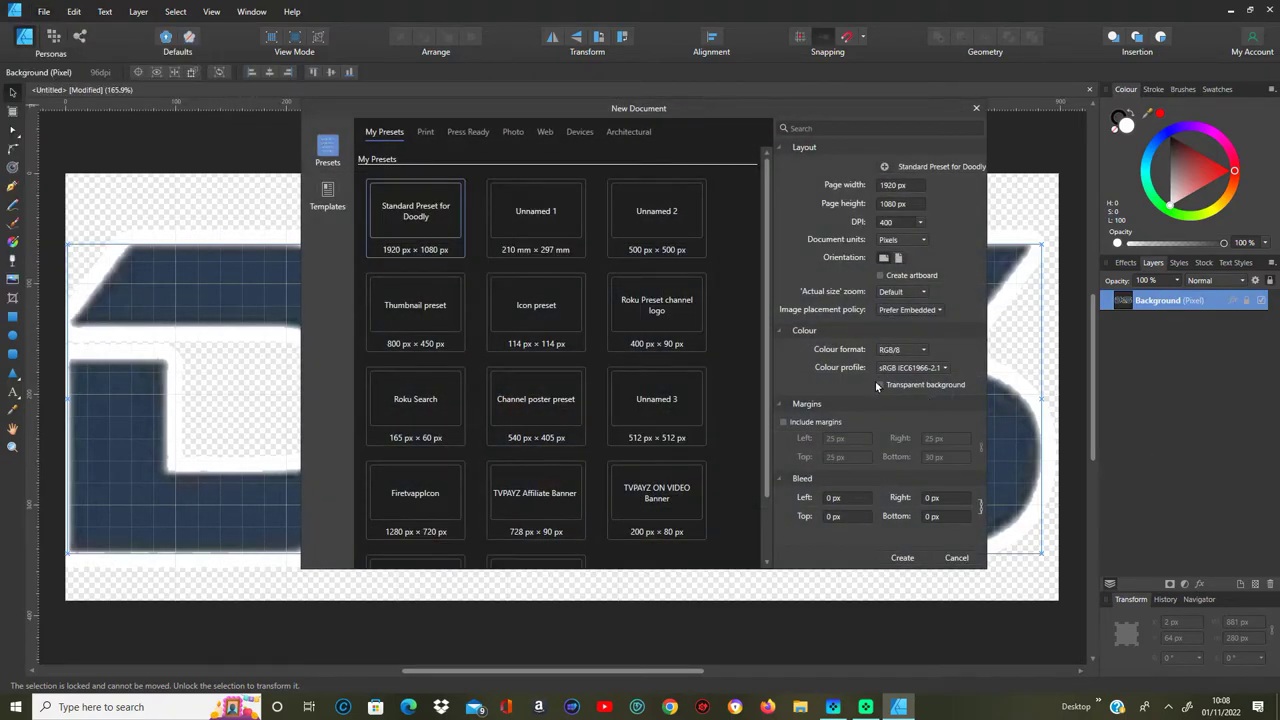
pyautogui.click(881, 385)
pyautogui.click(902, 558)
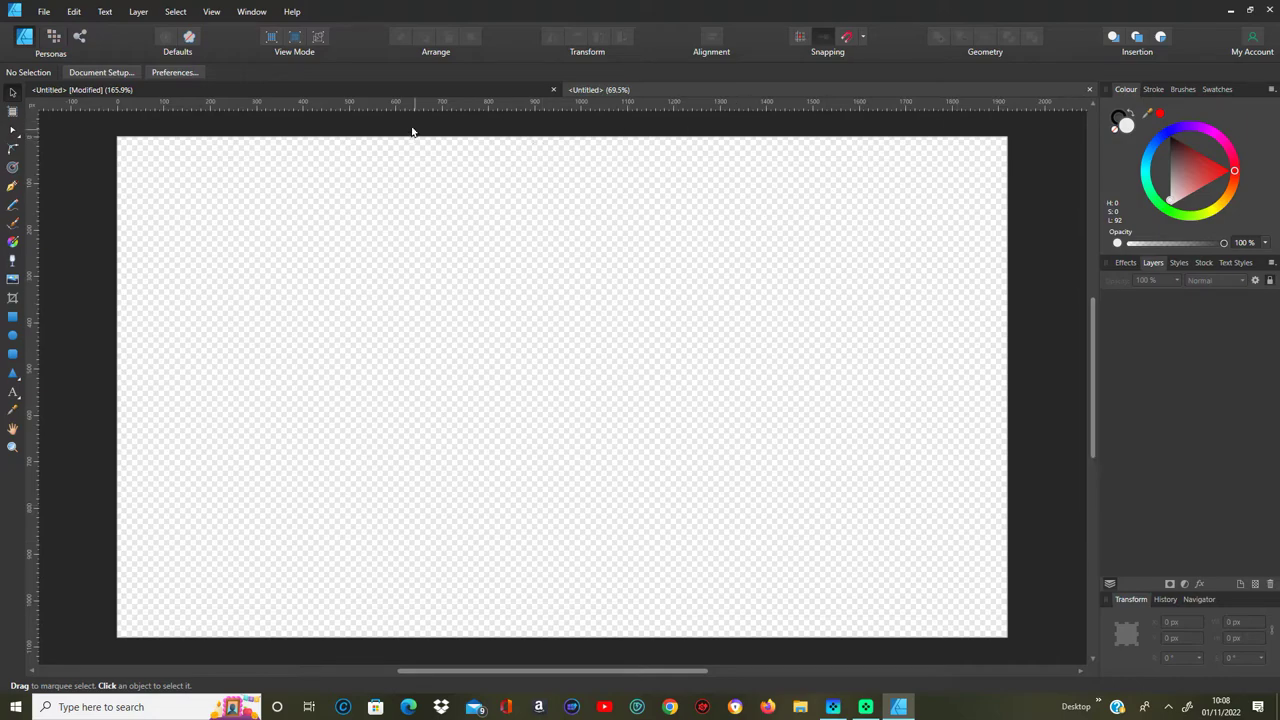
pyautogui.click(436, 85)
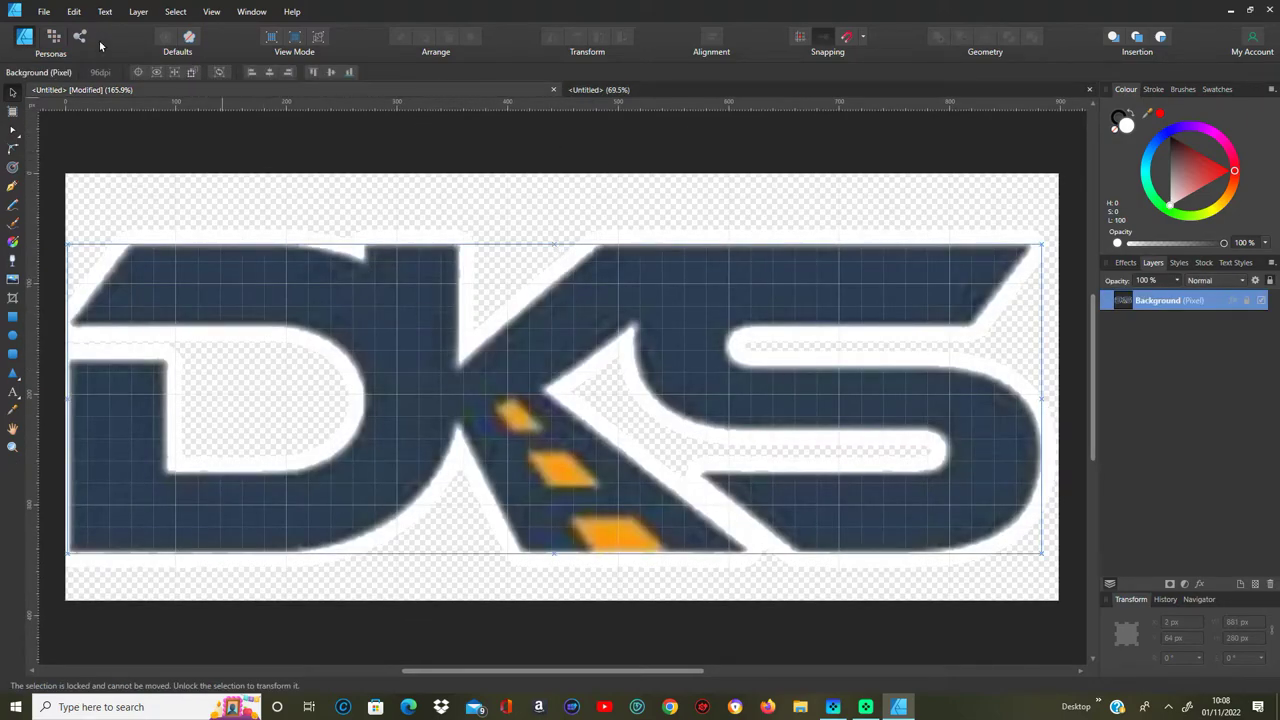
# Step: Cut the DKS logo and paste it, centred, into the new transparent document
pyautogui.click(74, 11)
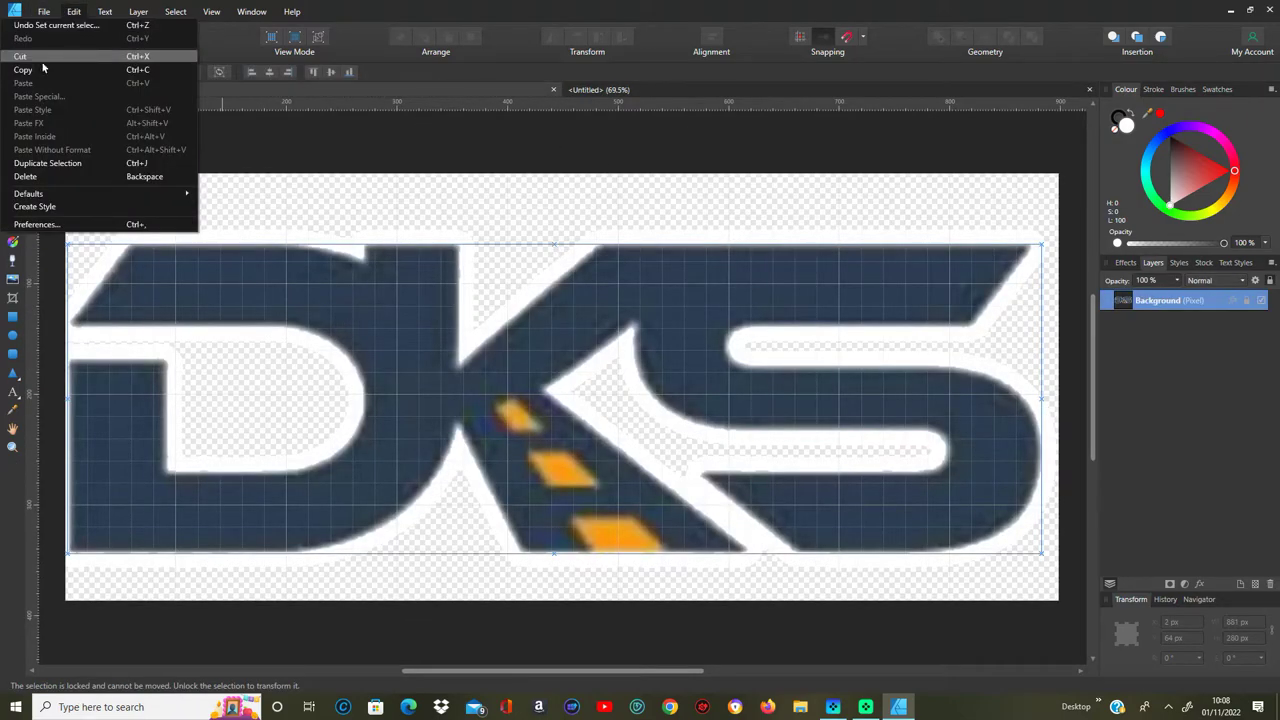
pyautogui.click(50, 55)
pyautogui.click(658, 90)
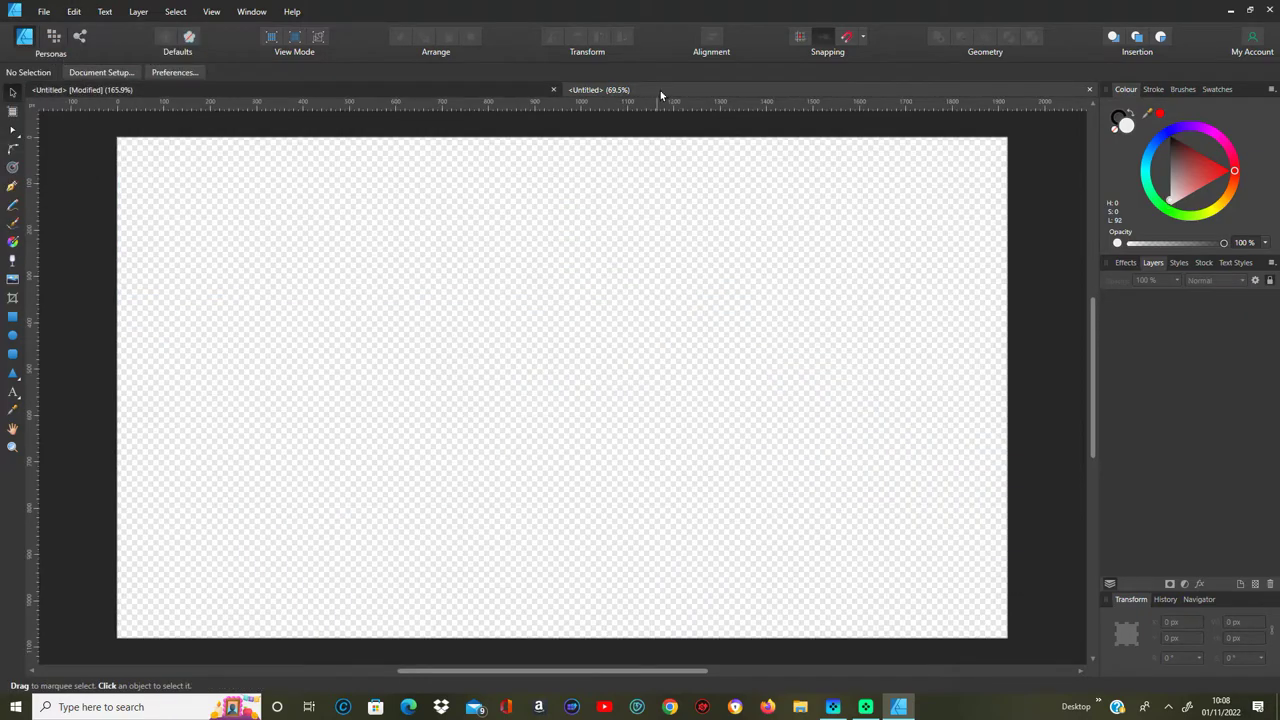
pyautogui.rightClick(352, 227)
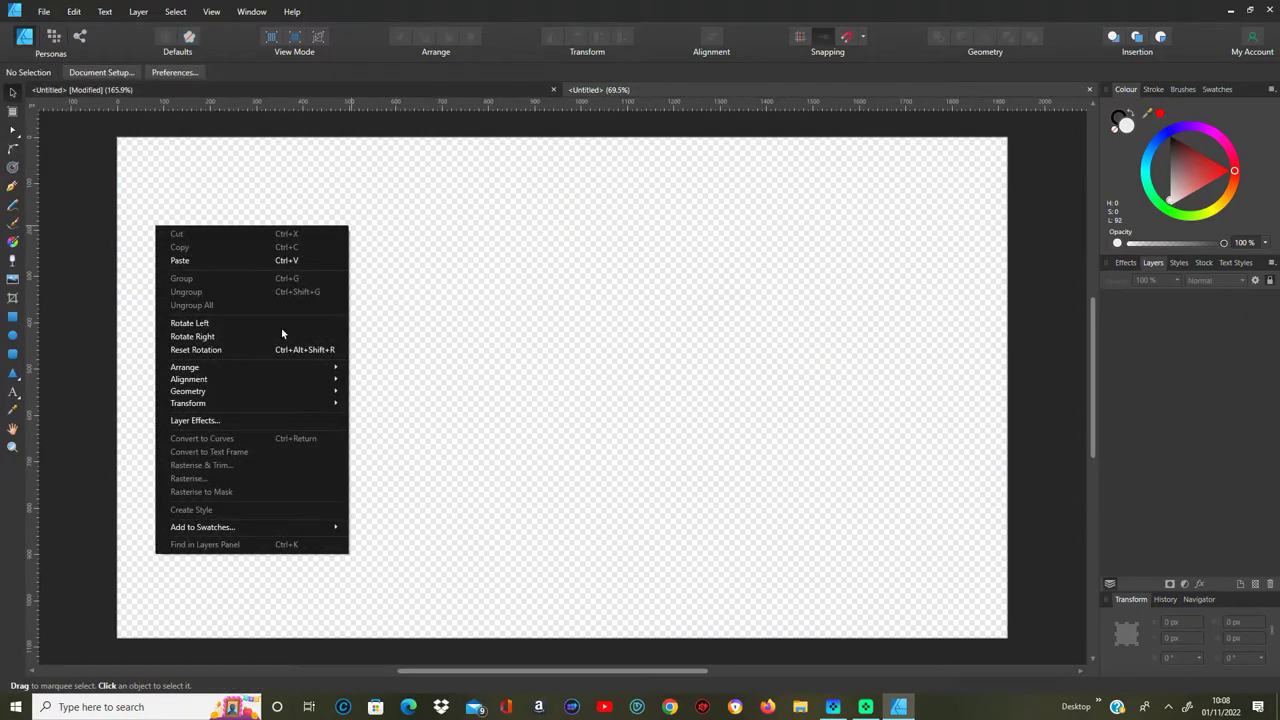
pyautogui.click(211, 262)
pyautogui.moveTo(320, 278); pyautogui.dragTo(655, 479)
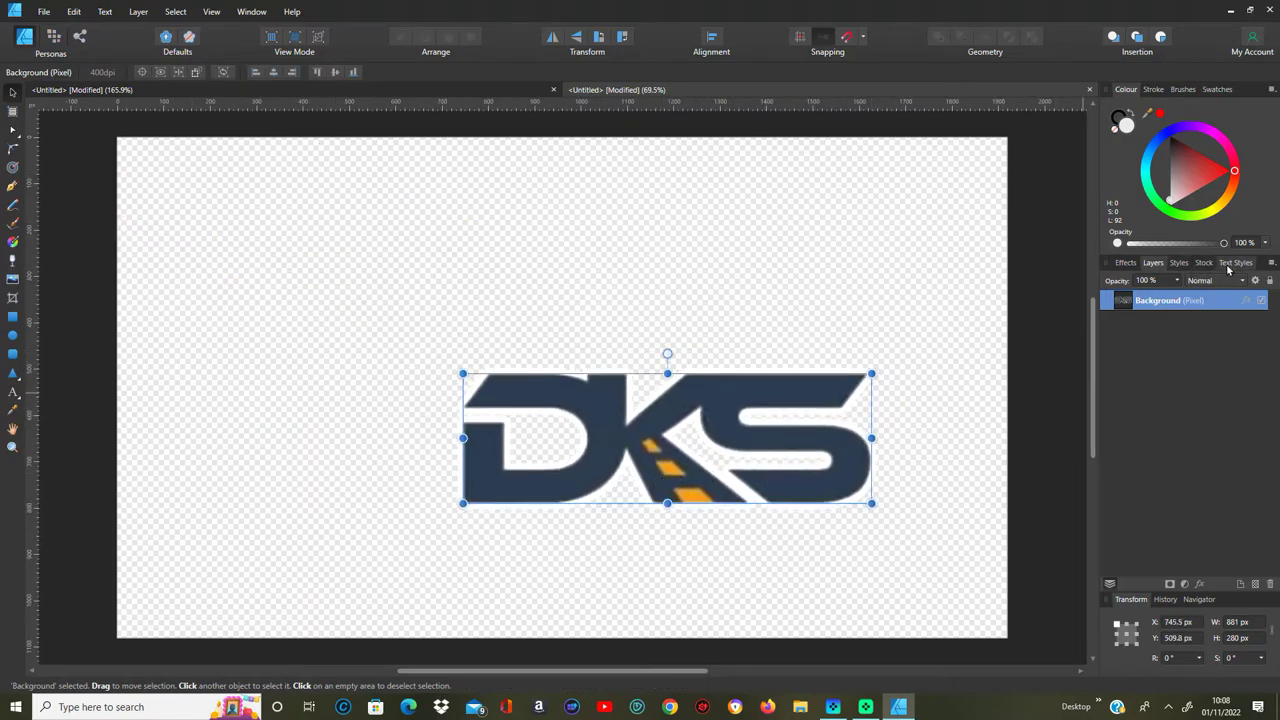
# Step: Widen the logo's white outline to 14.7 px, then draw a 1323 × 624.1 px rectangle over it
pyautogui.click(1127, 263)
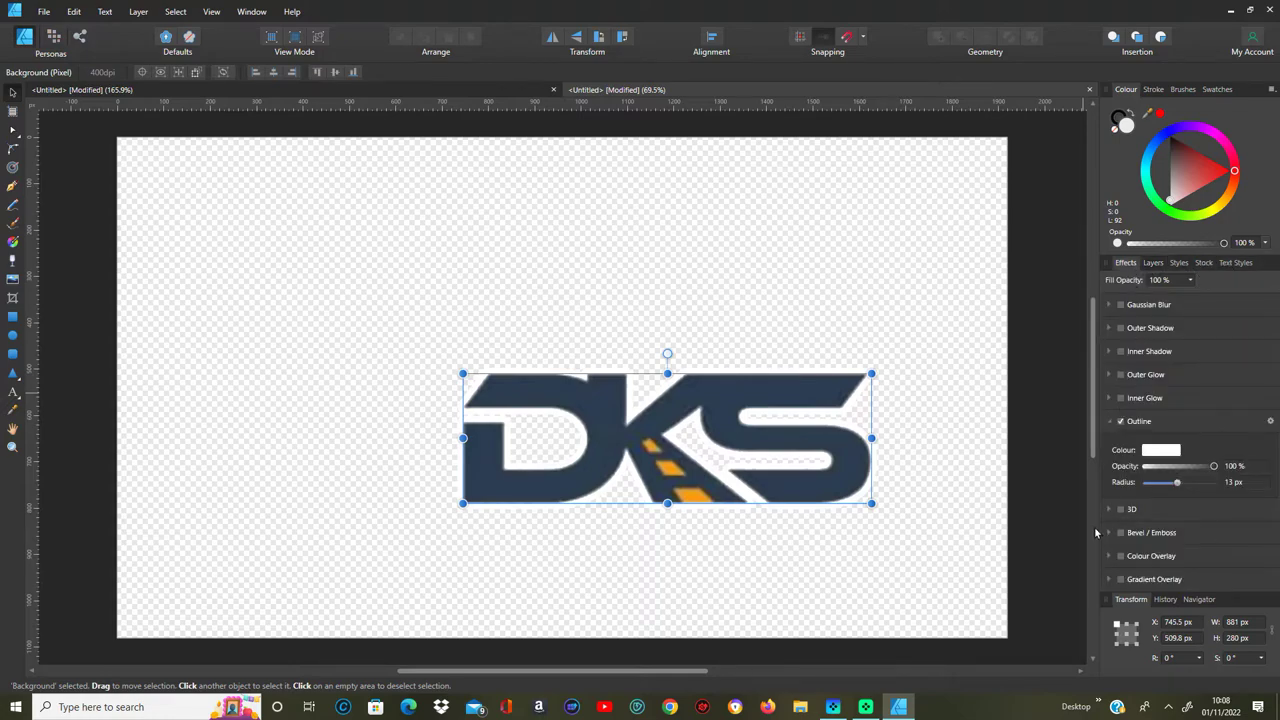
pyautogui.moveTo(1177, 483)
pyautogui.mouseDown()
pyautogui.moveTo(1197, 486)
pyautogui.moveTo(1180, 487)
pyautogui.mouseUp()
pyautogui.moveTo(640, 465); pyautogui.dragTo(536, 422)
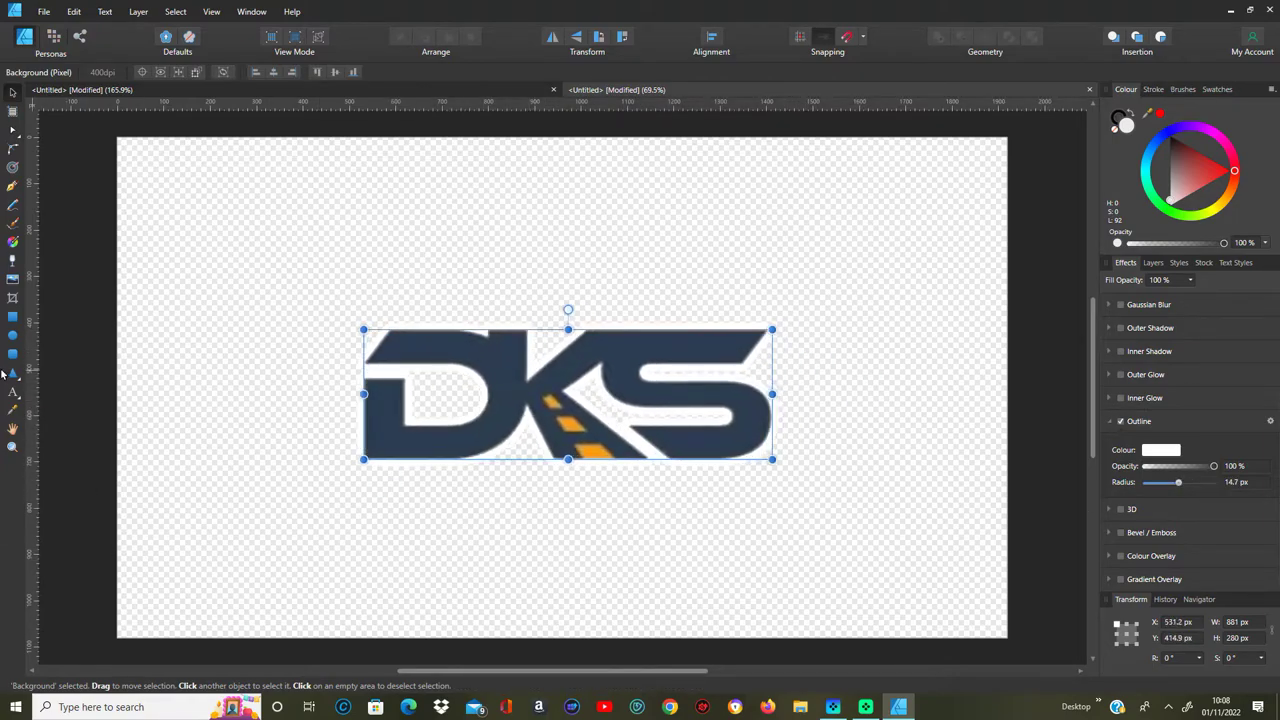
pyautogui.click(12, 316)
pyautogui.moveTo(269, 266); pyautogui.dragTo(882, 555)
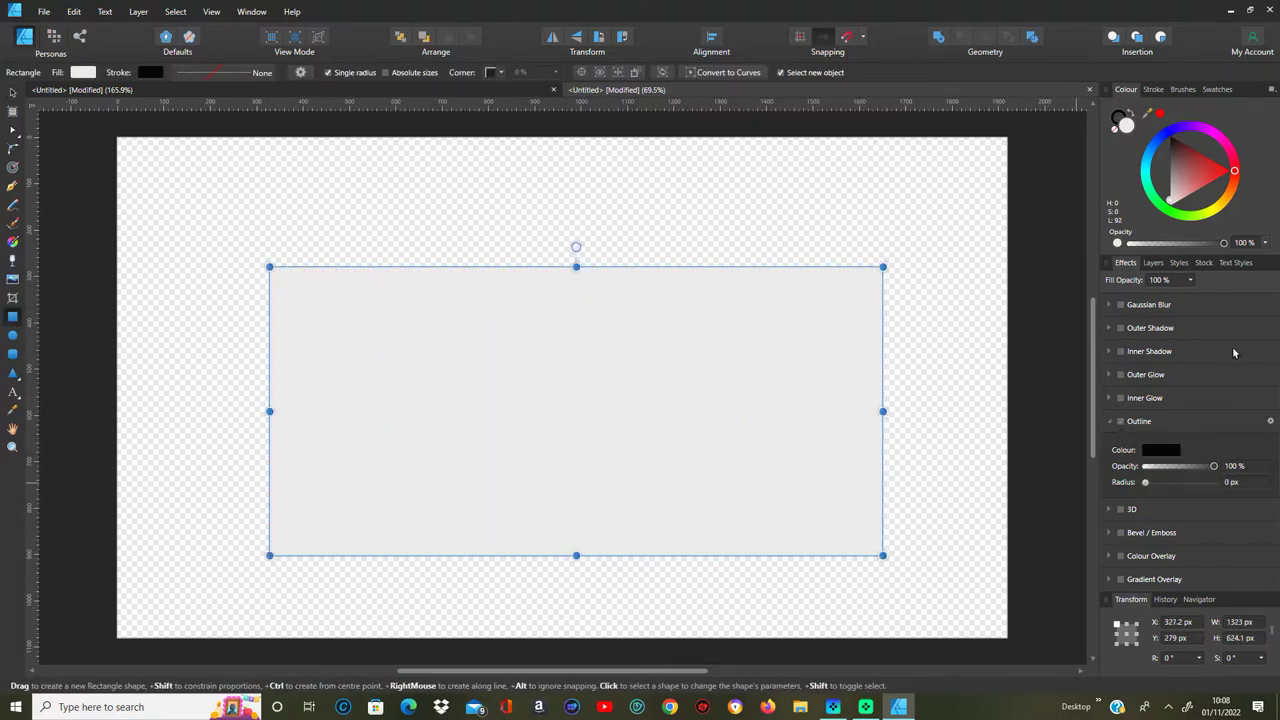
# Step: Fill the rectangle with pure black
pyautogui.click(1177, 150)
pyautogui.rightClick(537, 366)
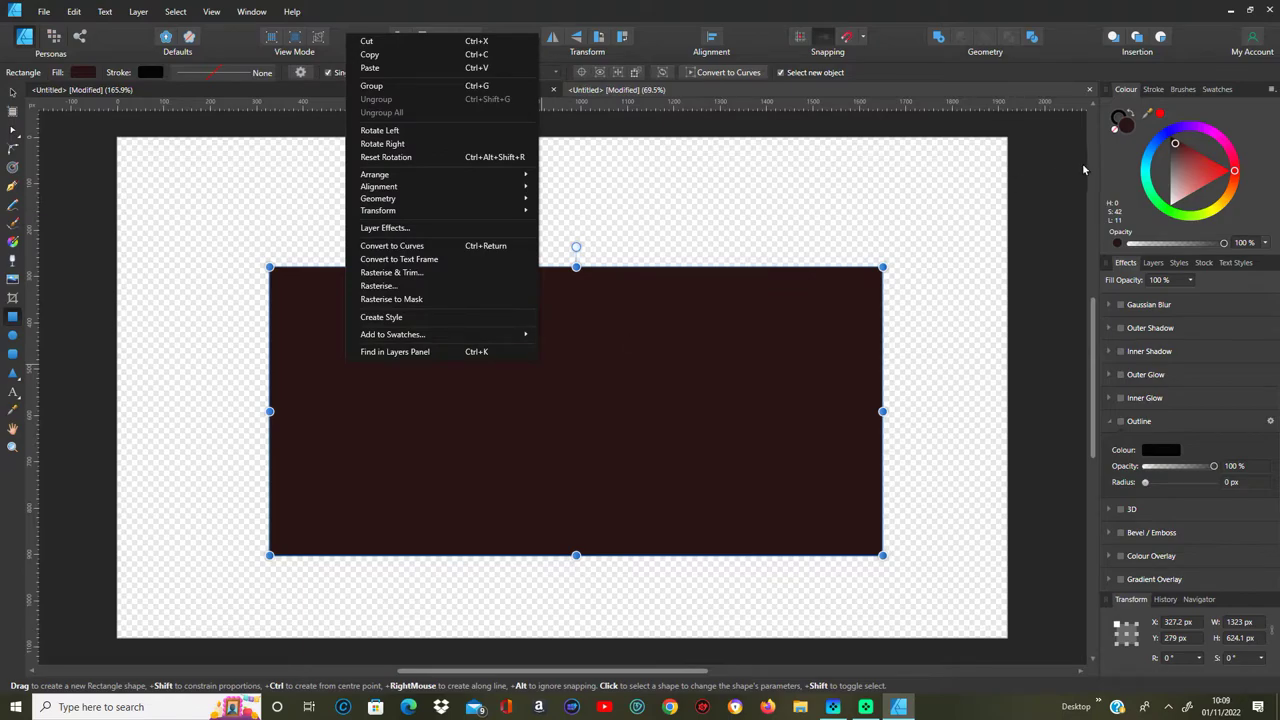
pyautogui.click(1170, 136)
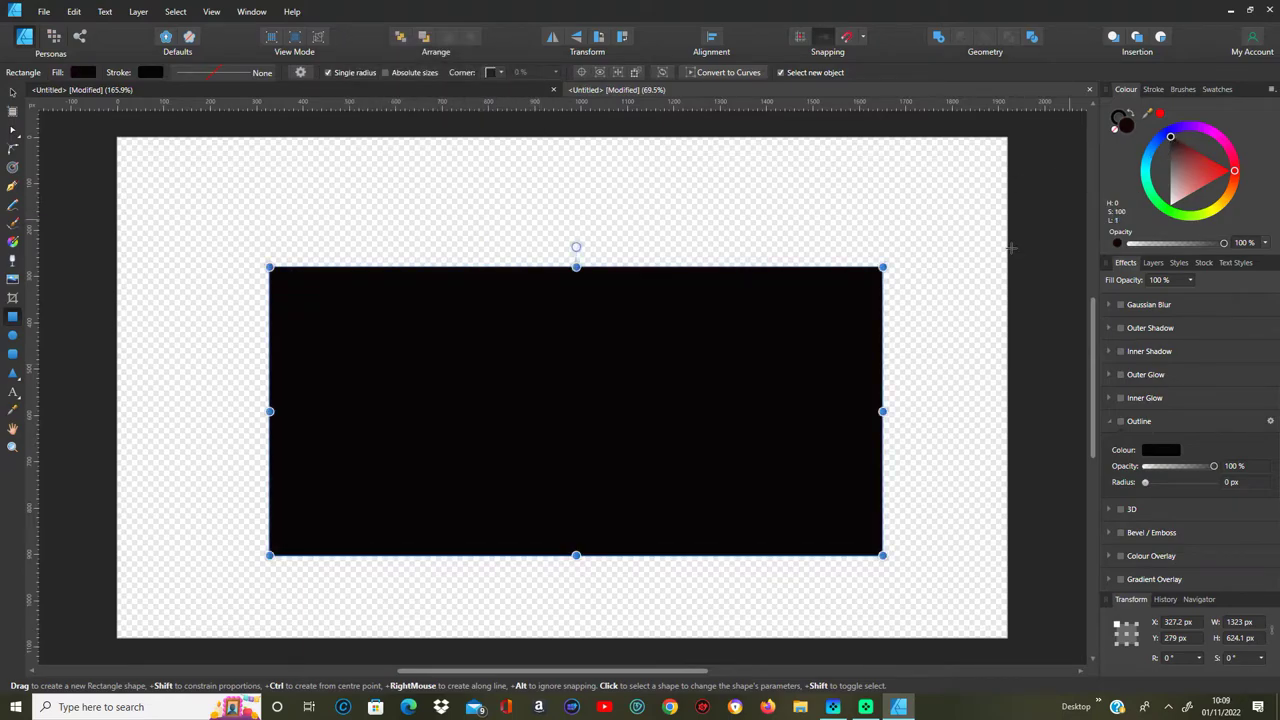
# Step: Send the black rectangle to the back, behind the DKS logo
pyautogui.rightClick(594, 368)
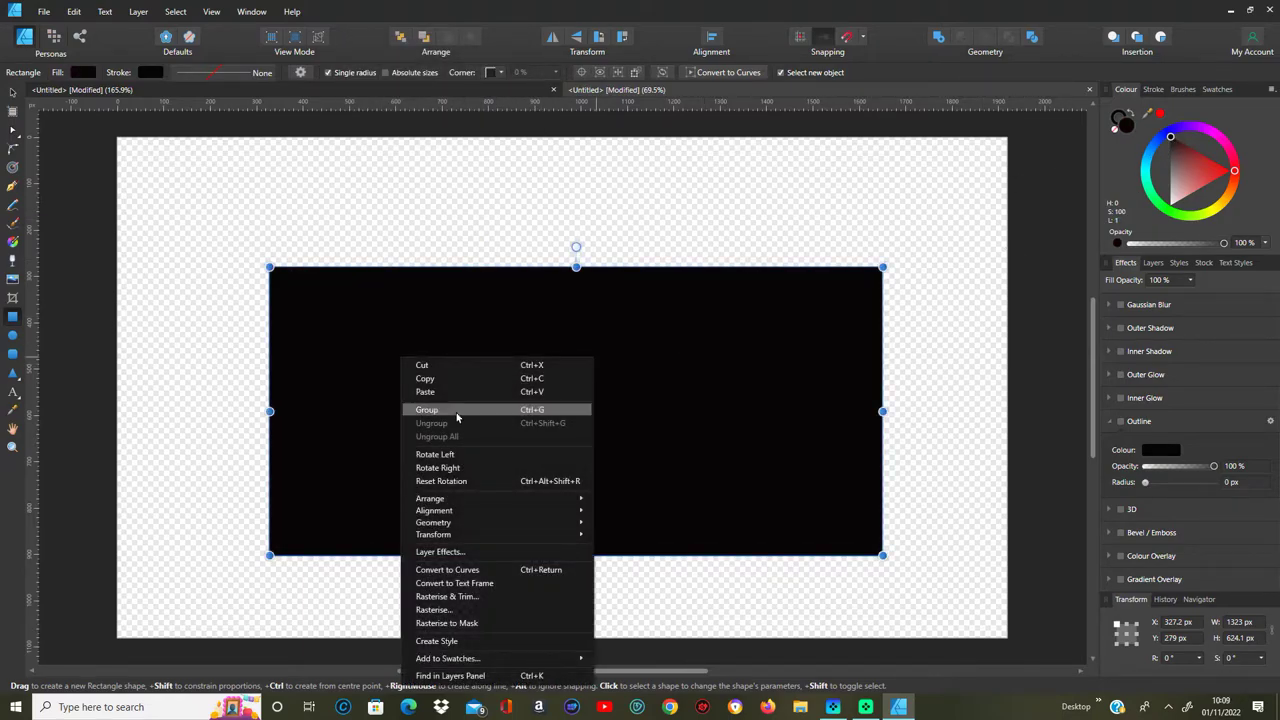
pyautogui.moveTo(447, 501)
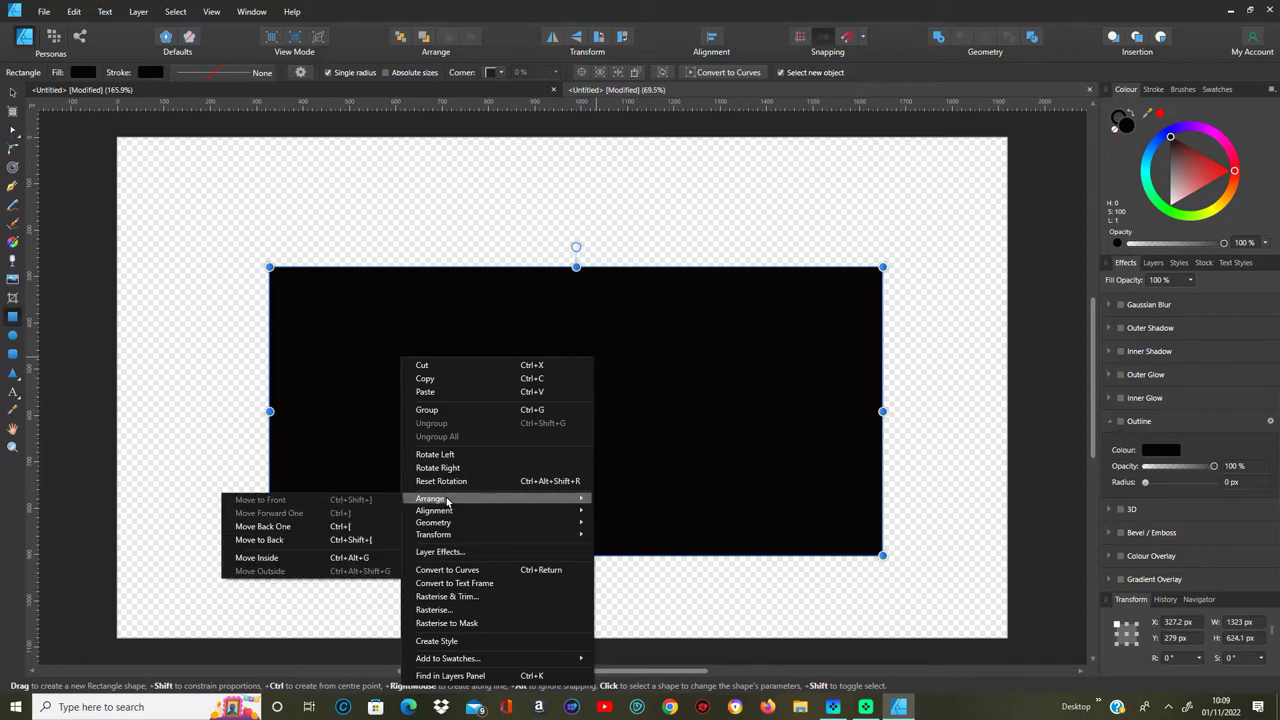
pyautogui.click(291, 542)
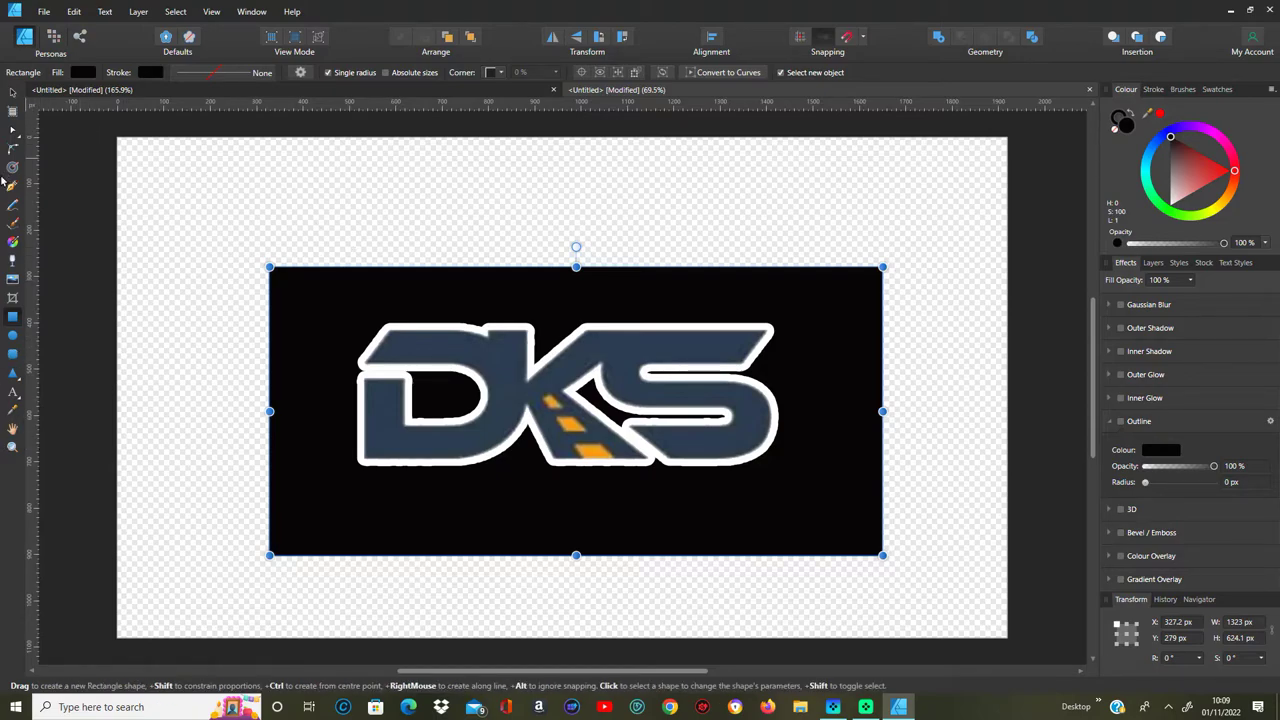
pyautogui.click(12, 167)
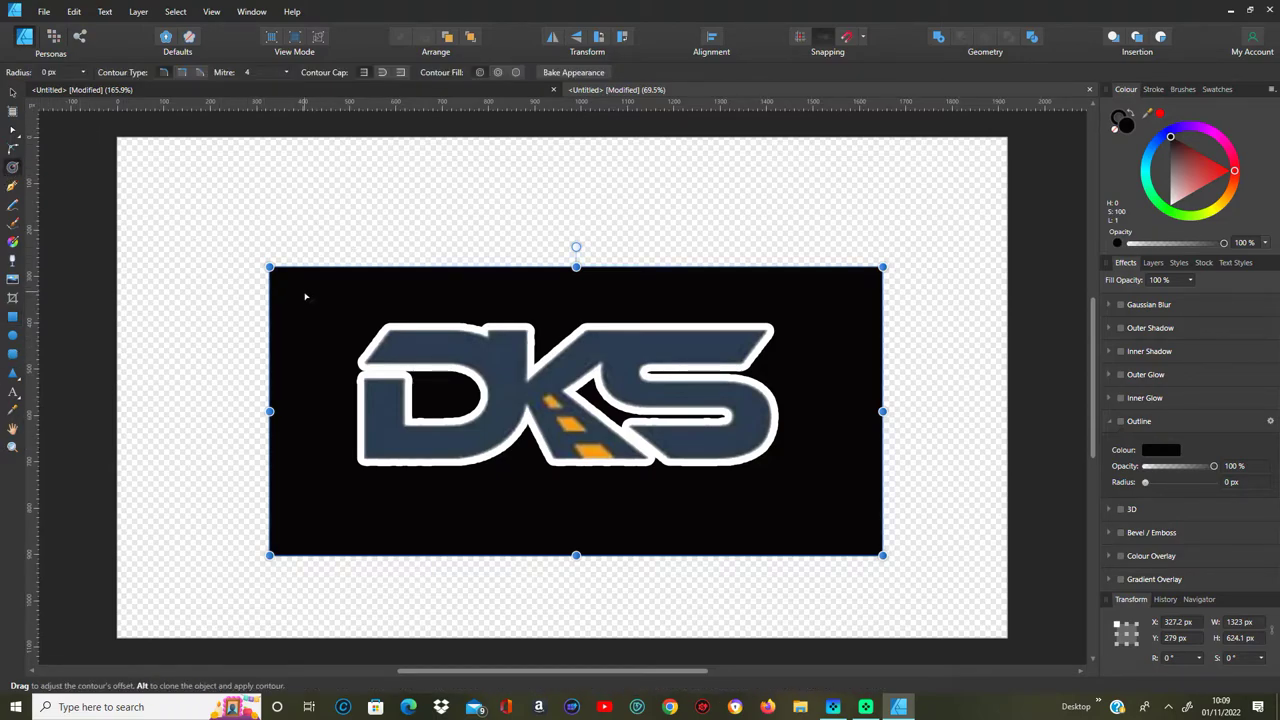
# Step: Round the black rectangle's corners and shrink it to 816.8 × 199.9 px around the logo
pyautogui.moveTo(305, 296); pyautogui.dragTo(361, 372)
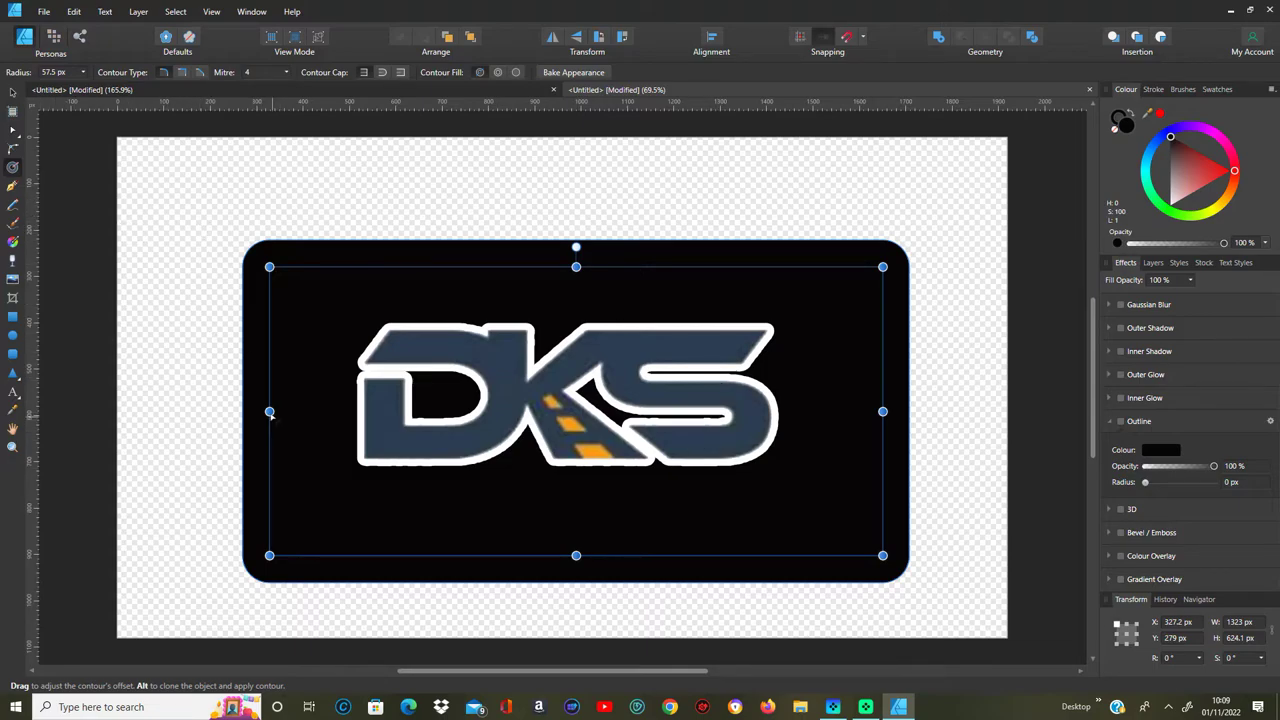
pyautogui.moveTo(272, 414); pyautogui.dragTo(293, 418)
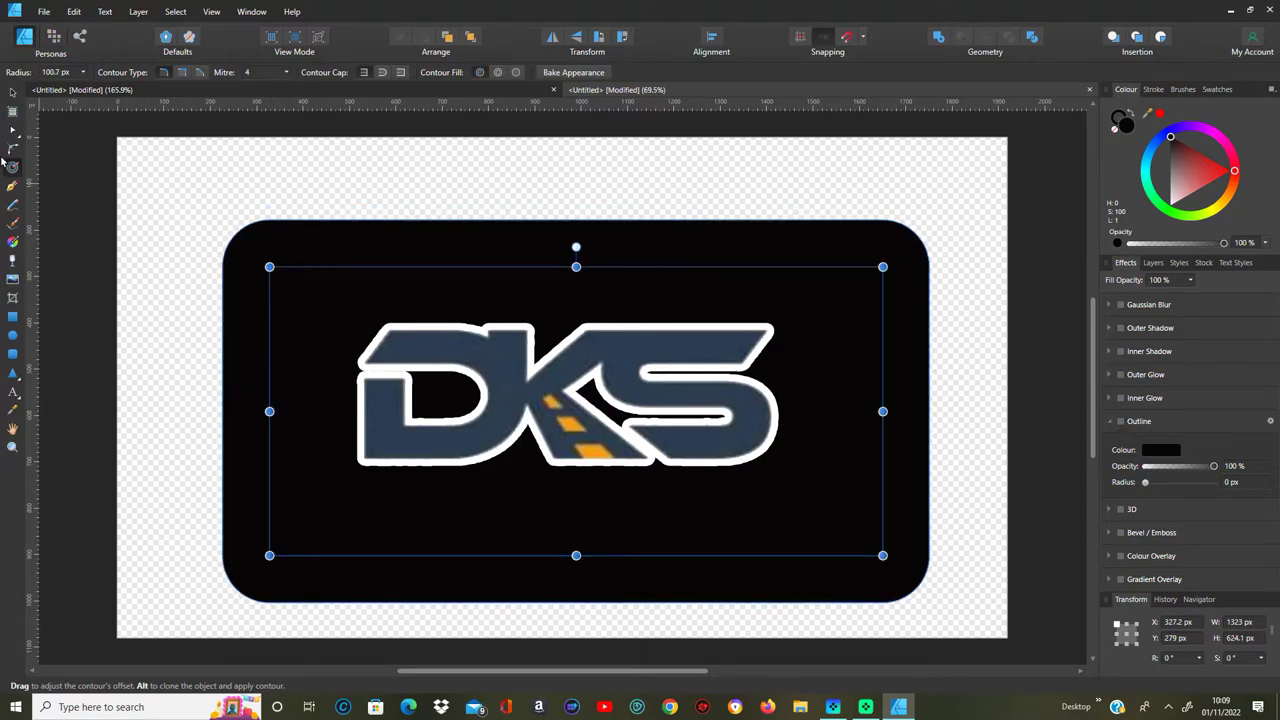
pyautogui.click(12, 92)
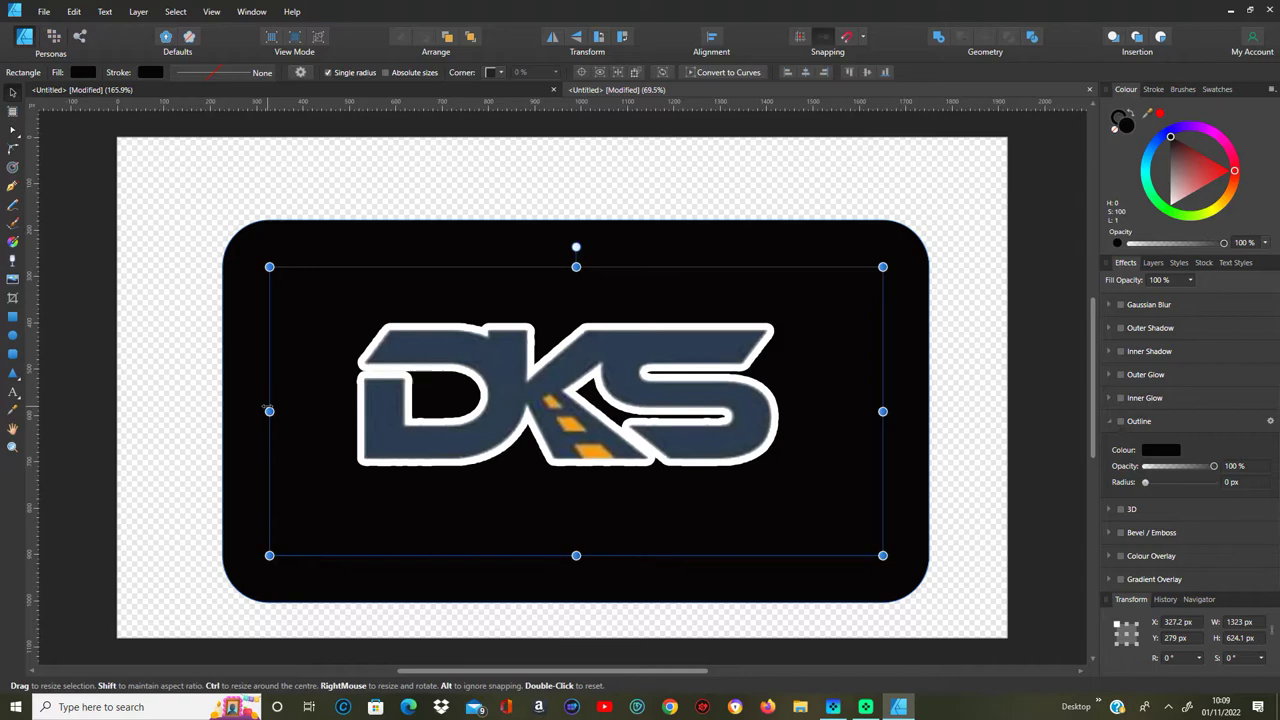
pyautogui.moveTo(269, 411); pyautogui.dragTo(329, 413)
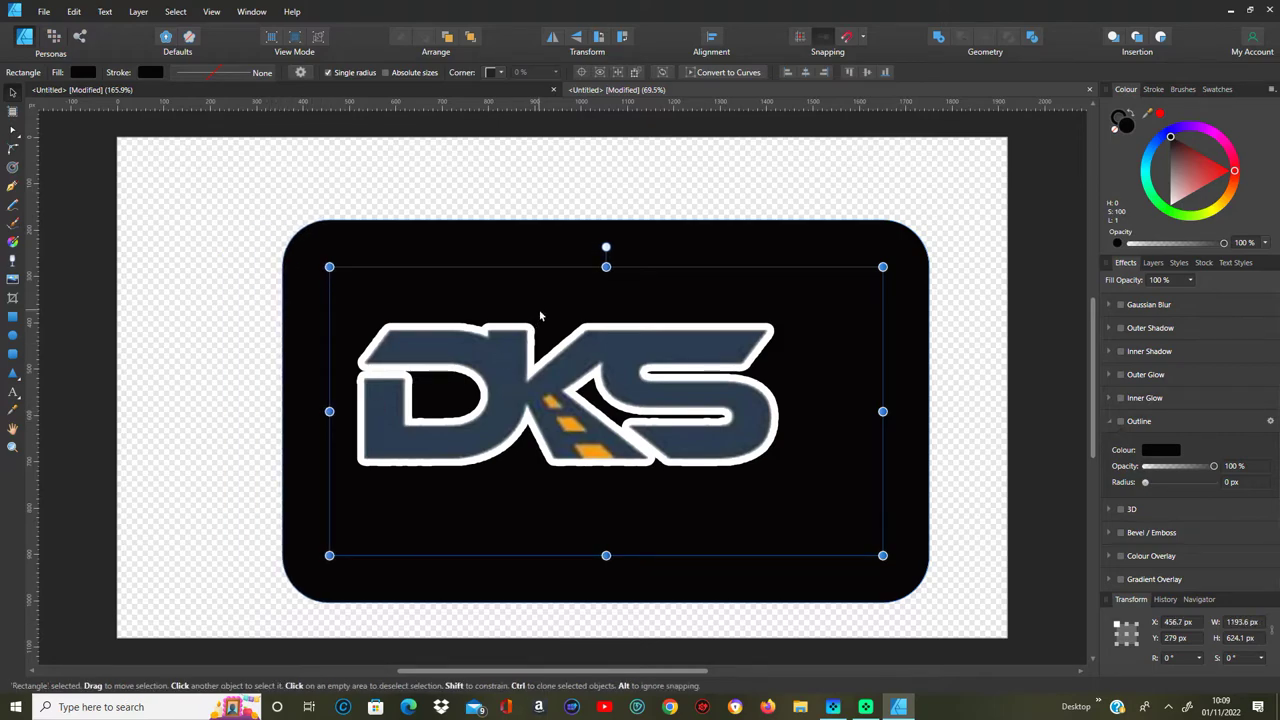
pyautogui.moveTo(606, 266); pyautogui.dragTo(606, 347)
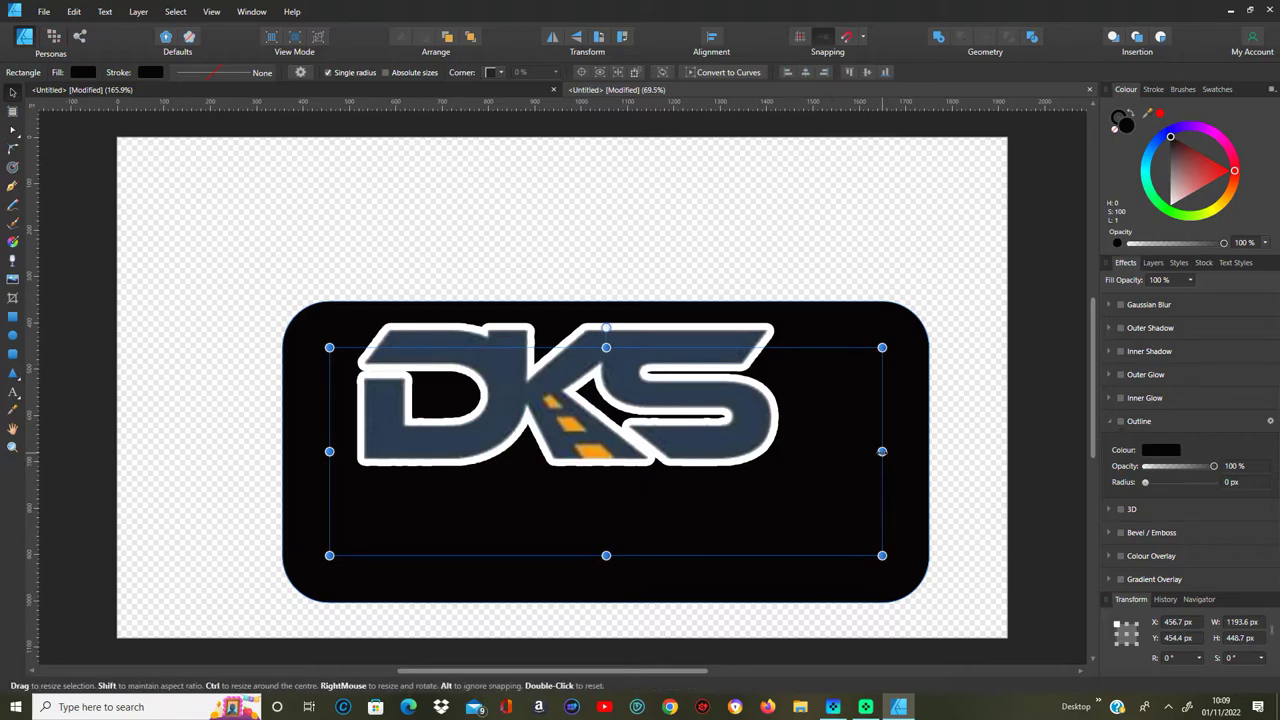
pyautogui.moveTo(882, 452); pyautogui.dragTo(757, 452)
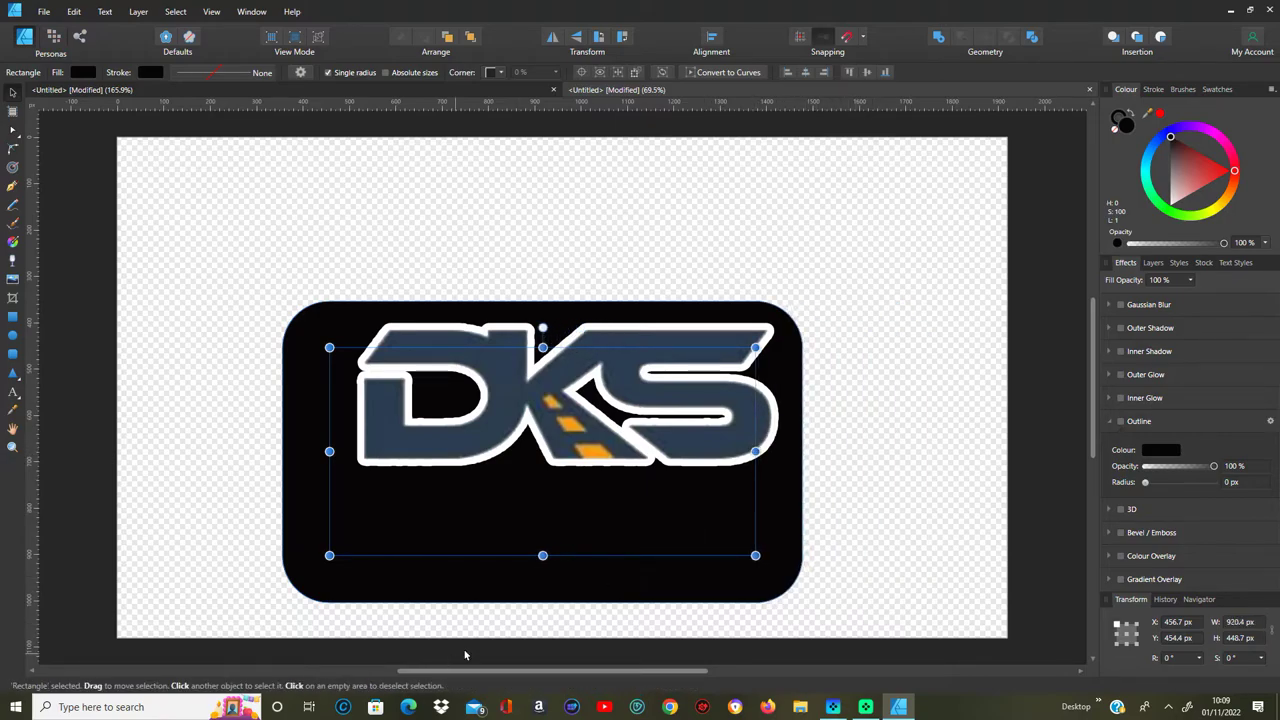
pyautogui.moveTo(543, 555); pyautogui.dragTo(543, 440)
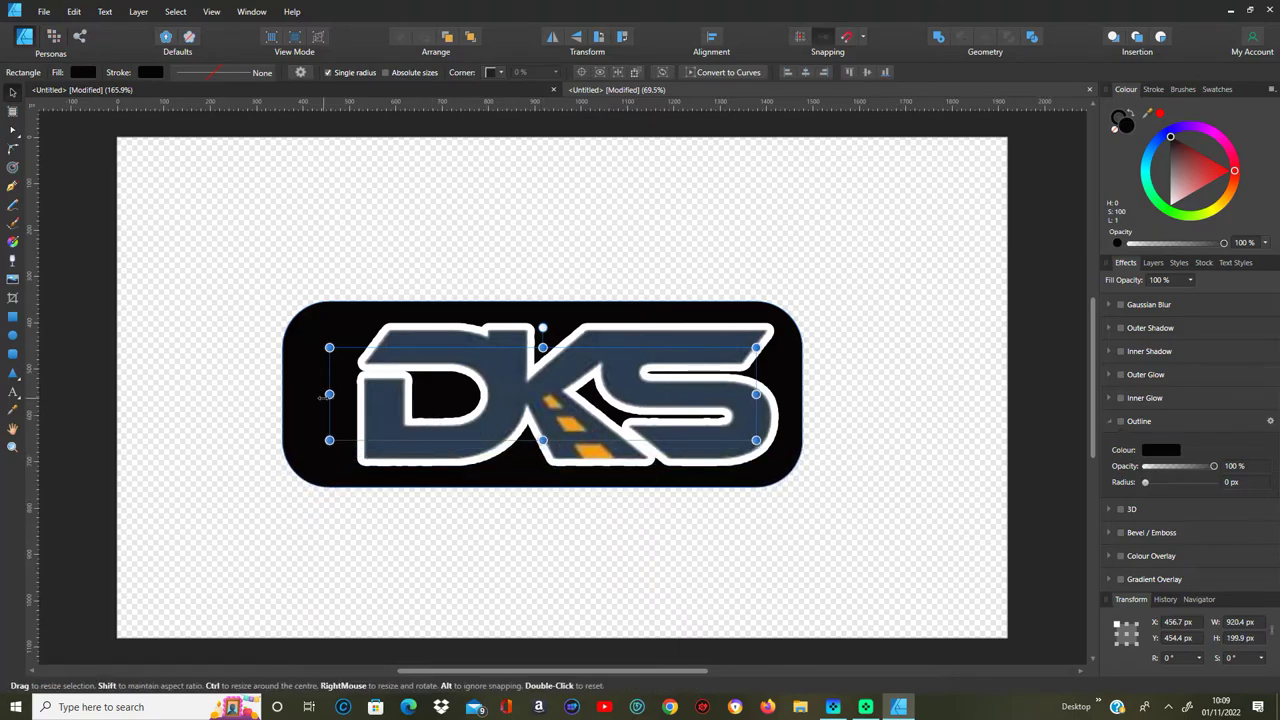
pyautogui.moveTo(329, 394); pyautogui.dragTo(381, 394)
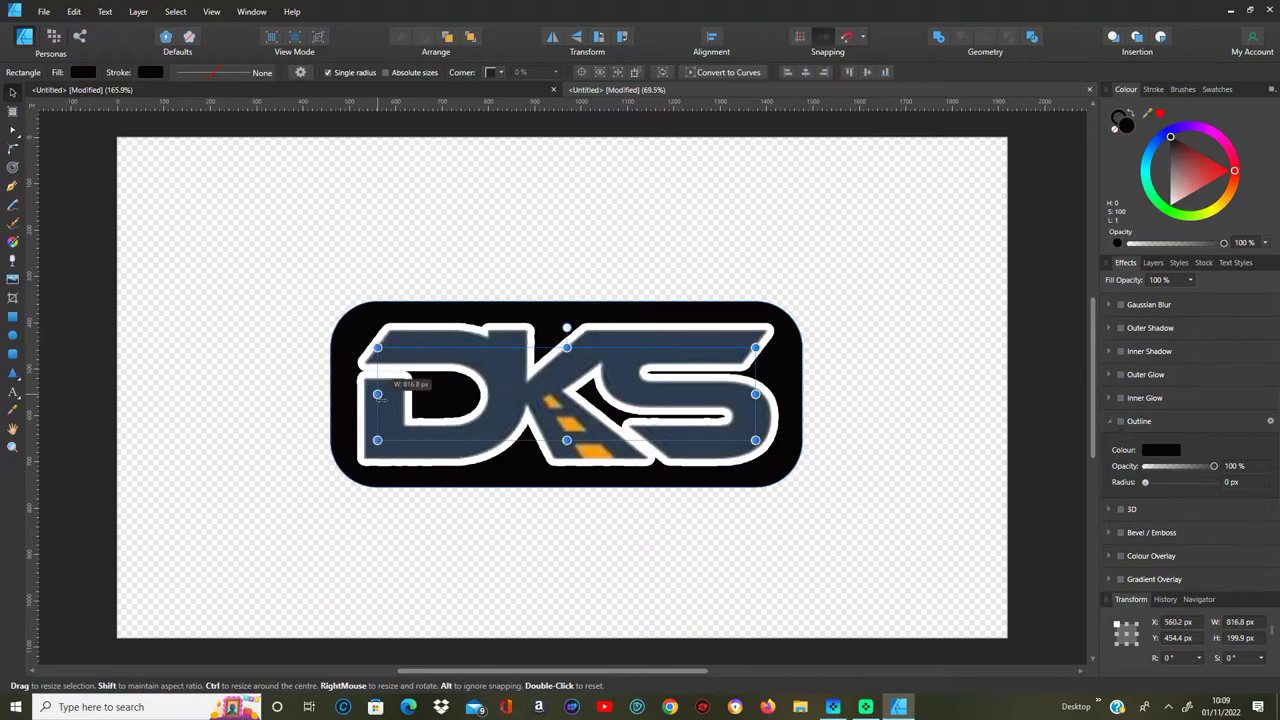
pyautogui.click(932, 539)
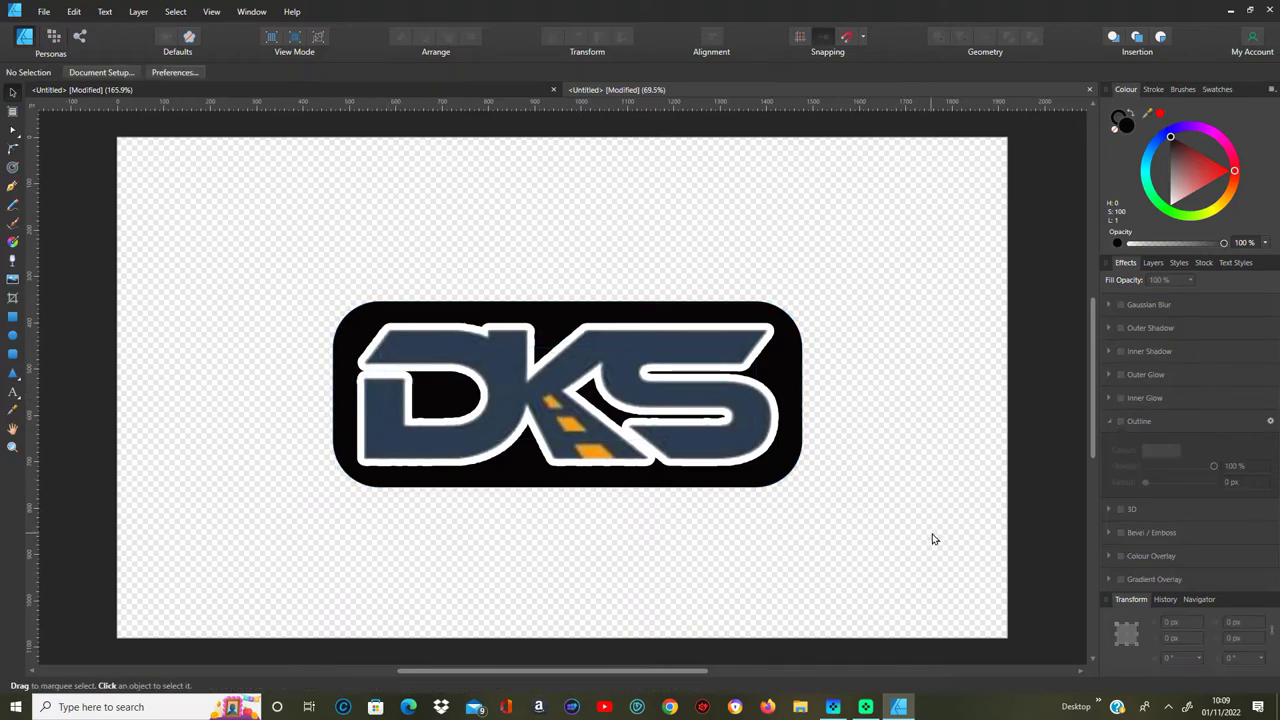